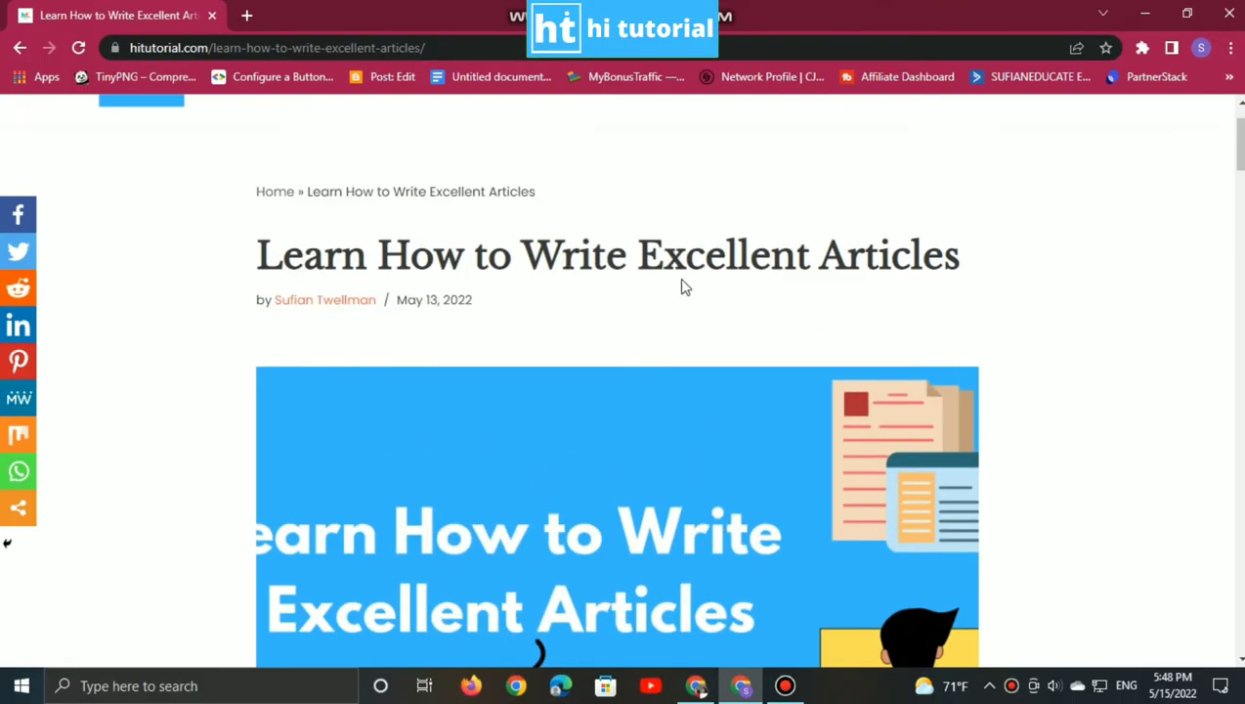
Step: Scroll down the hitutorial.com article to the Trinka banner and open Trinka in a new tab
scroll(681, 285, "down", 1)
scroll(681, 286, "down", 1)
scroll(681, 286, "down", 1)
scroll(670, 291, "down", 2)
scroll(665, 295, "down", 2)
scroll(663, 295, "down", 2)
scroll(662, 294, "down", 2)
scroll(663, 292, "down", 3)
scroll(663, 291, "down", 3)
scroll(662, 290, "down", 3)
scroll(661, 291, "down", 3)
scroll(662, 291, "down", 2)
scroll(662, 291, "down", 3)
scroll(660, 295, "down", 1)
scroll(663, 306, "down", 1)
scroll(664, 303, "down", 1)
scroll(664, 301, "down", 1)
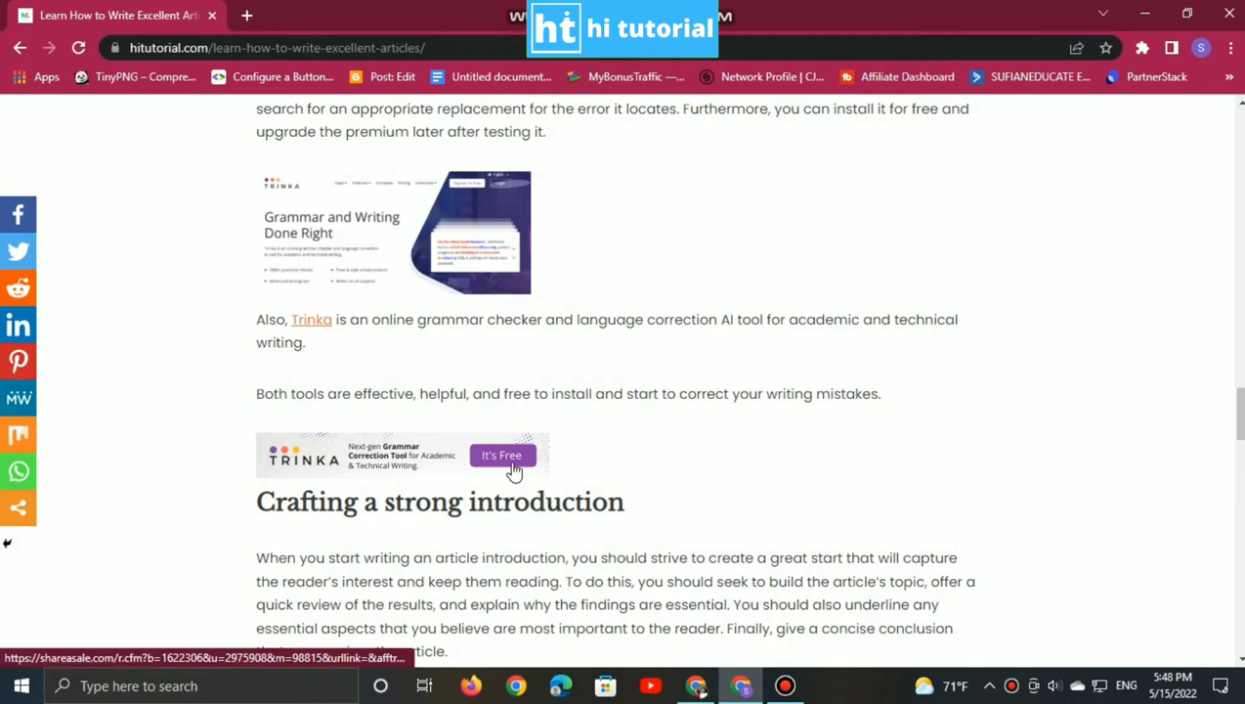
left_click(464, 459)
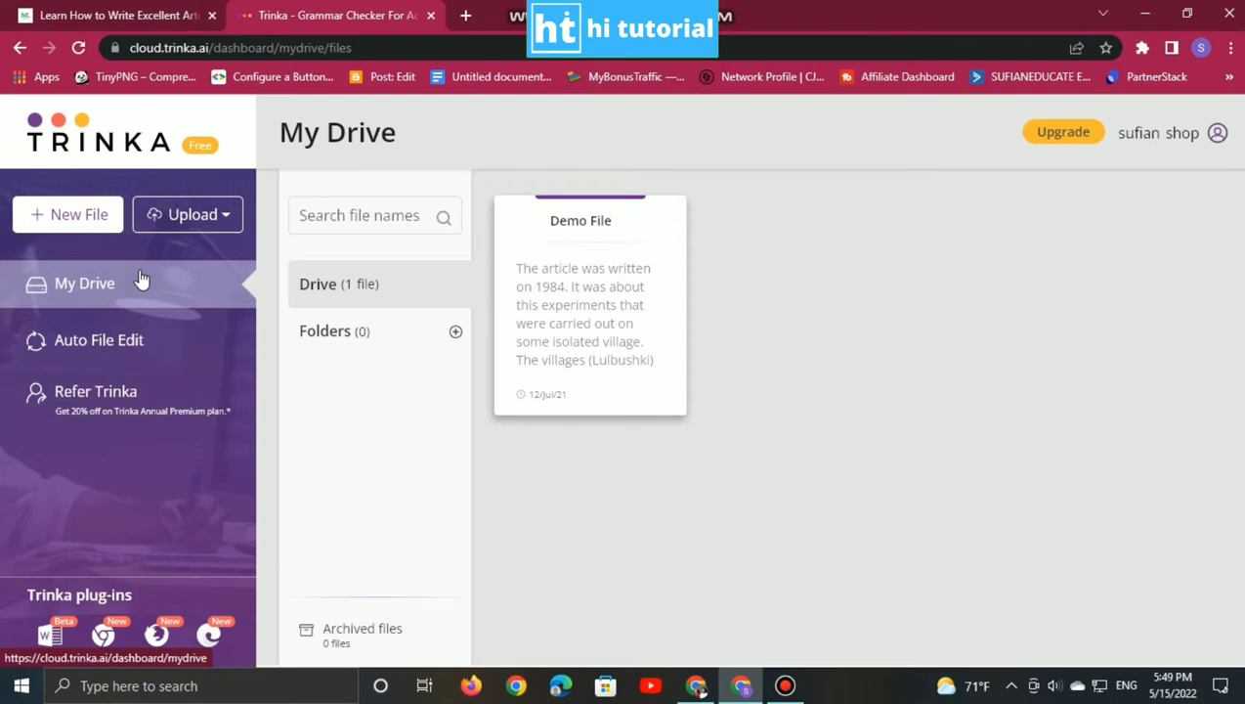
Step: Check the Upload sources without choosing one, then open the Demo File card from My Drive
left_click(219, 216)
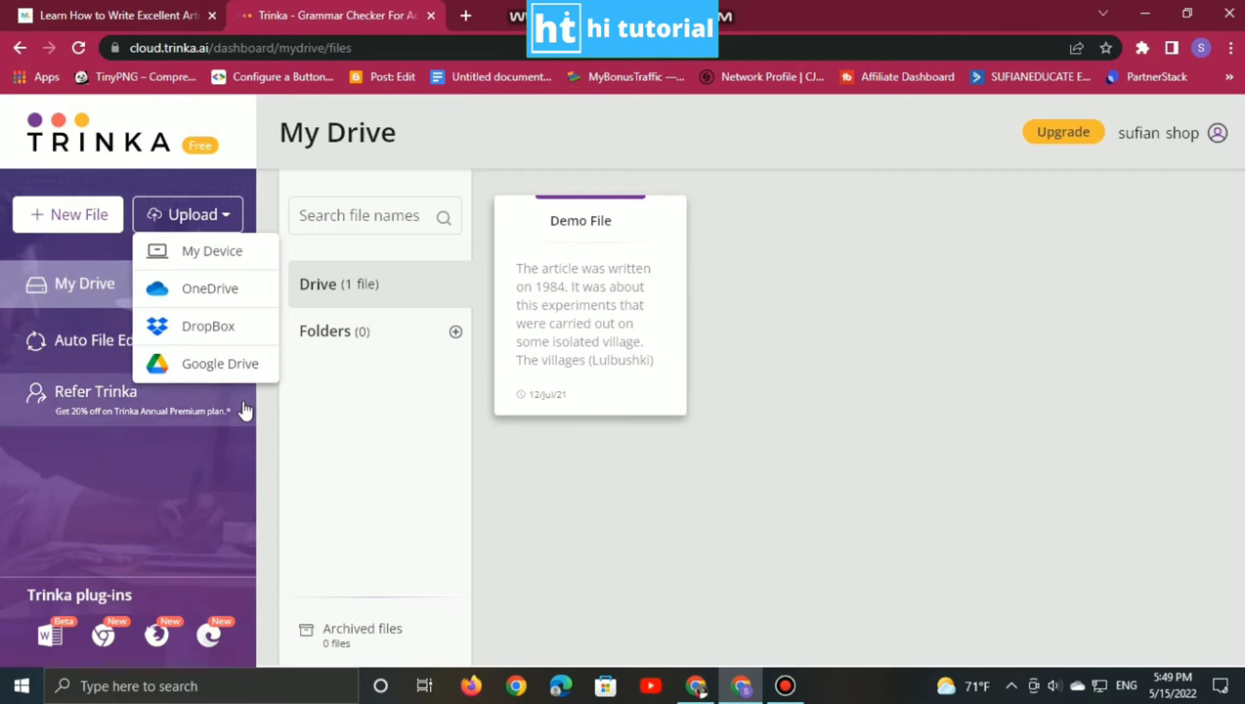
left_click(504, 429)
mouse_move(591, 304)
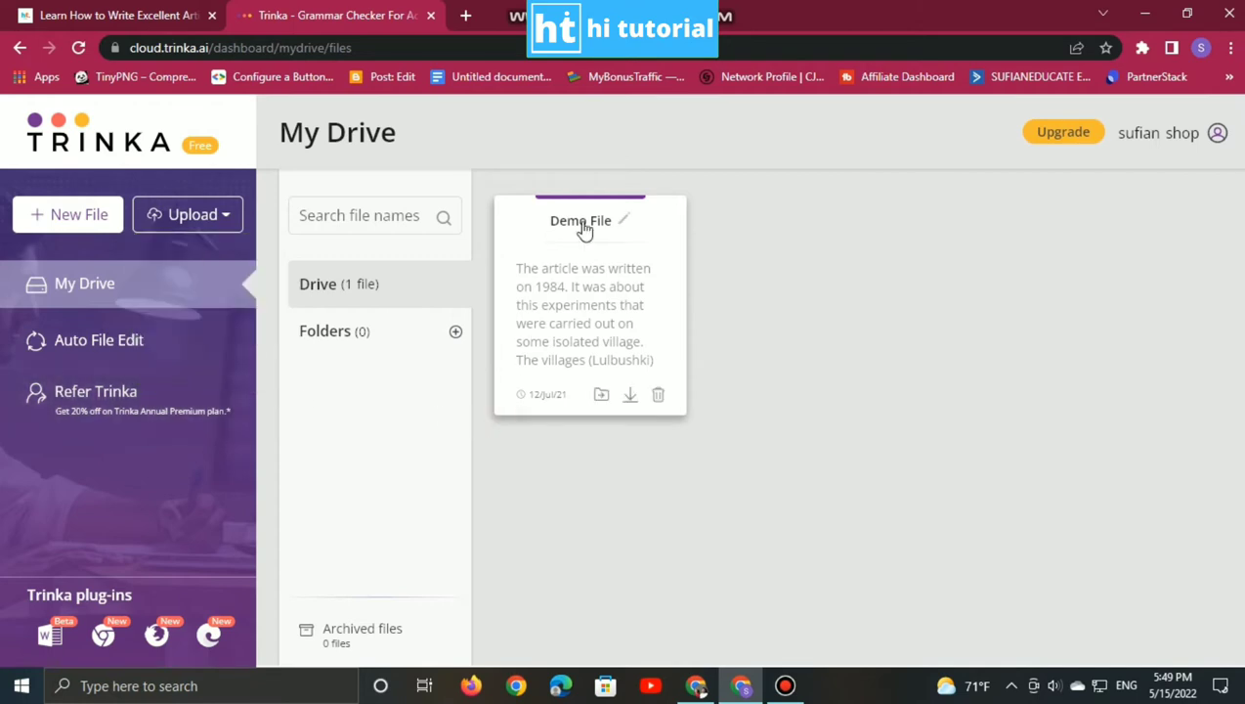
left_click(604, 294)
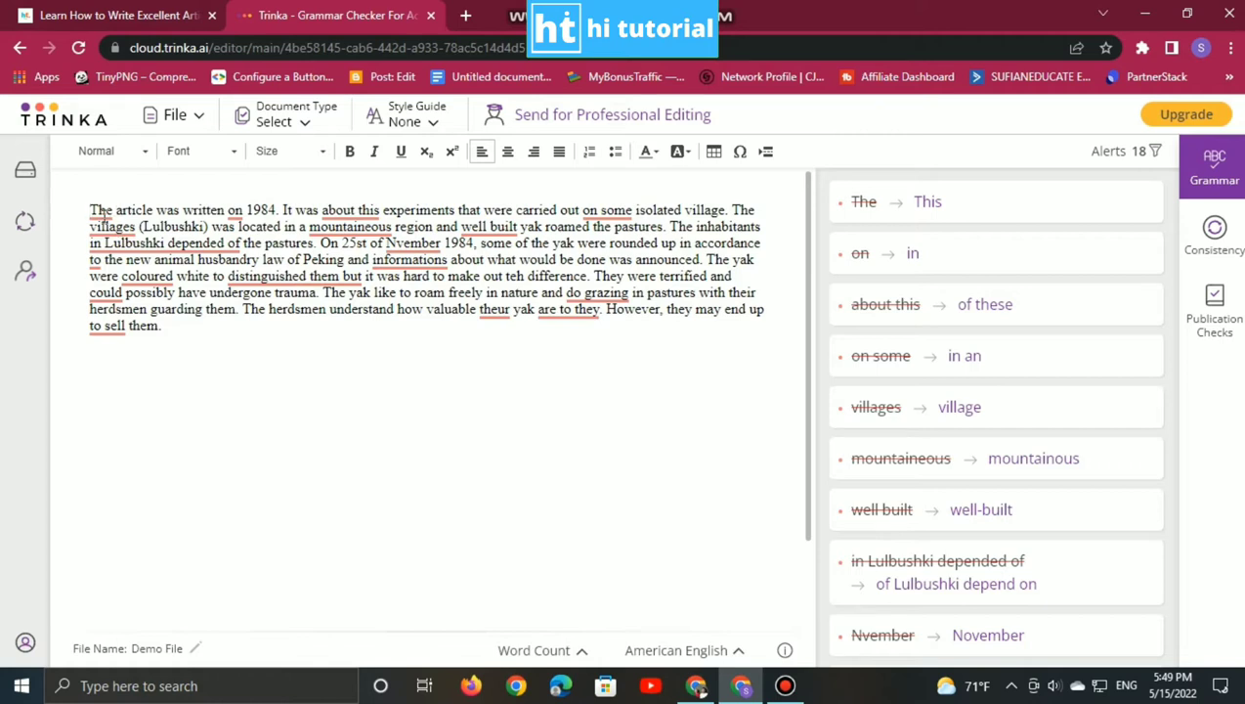
Step: Scroll through the Demo File text to review its 18 underlined grammar alerts
scroll(158, 297, "down", 2)
scroll(221, 349, "up", 2)
Step: Return to the dashboard, try British then keep American English, and open My Dictionary
left_click(87, 123)
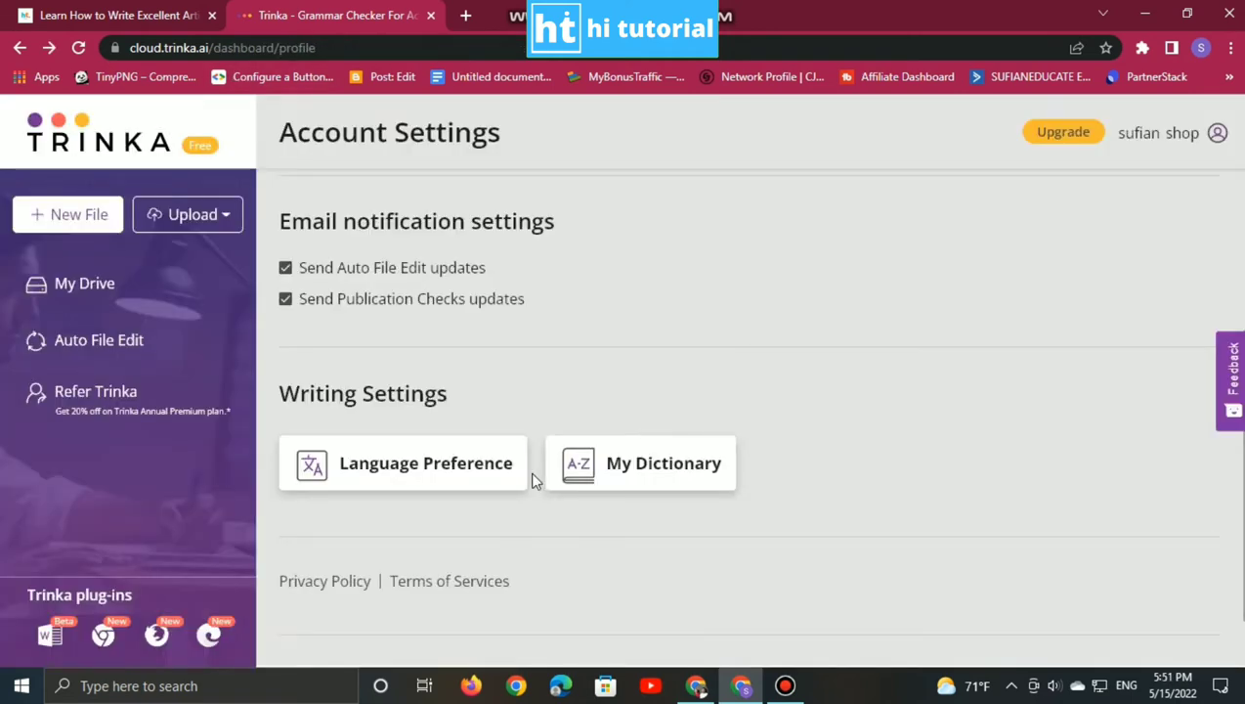
left_click(453, 473)
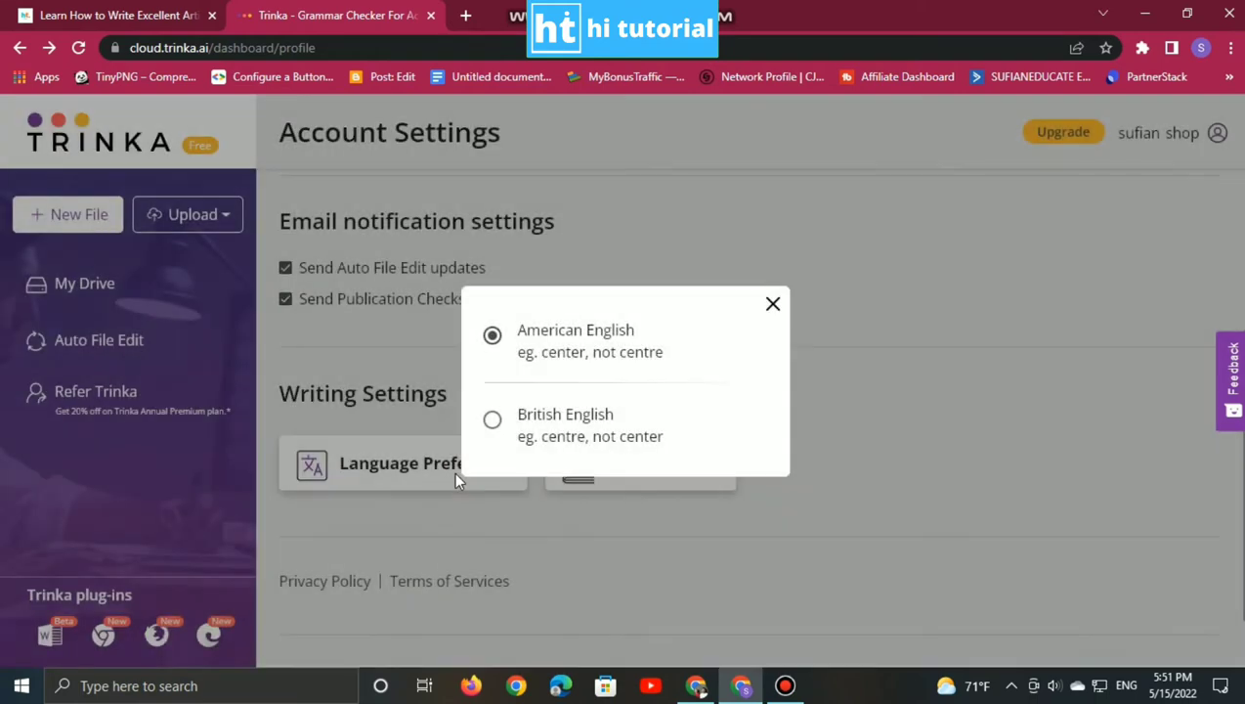
left_click(493, 420)
left_click(493, 337)
left_click(772, 305)
left_click(656, 465)
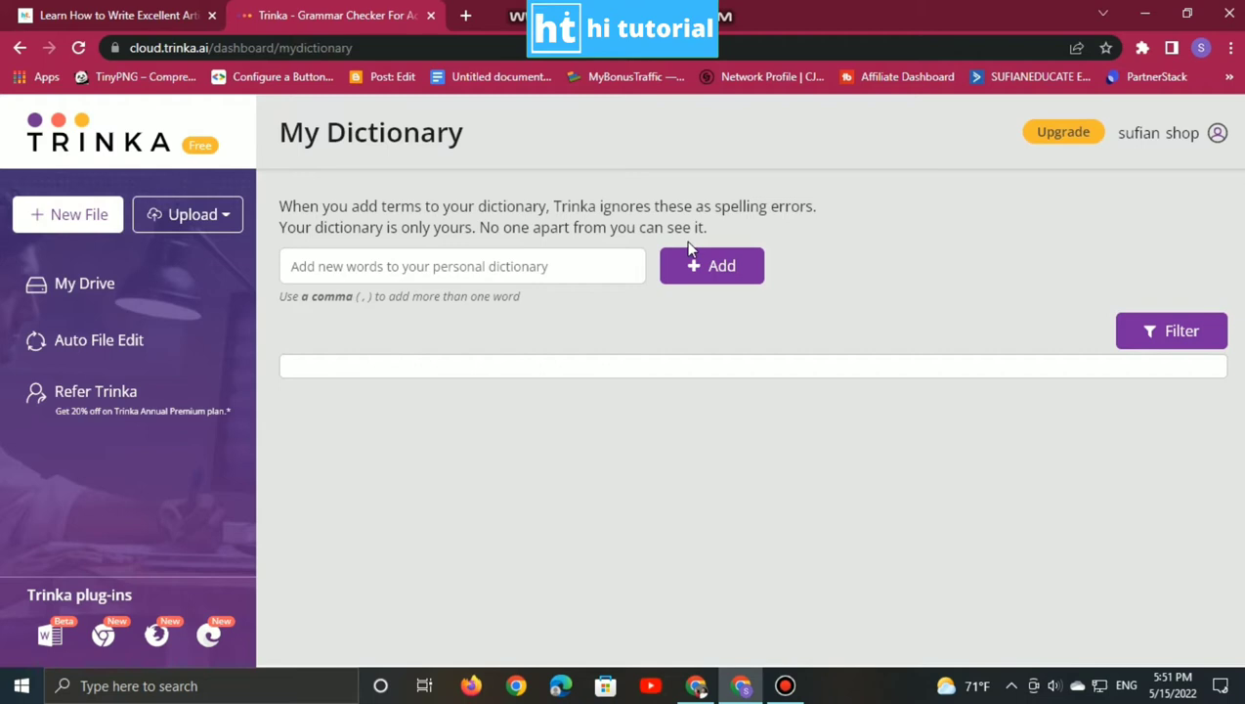
Step: Focus the Add new words field, then create a new blank document from the sidebar
left_click(475, 268)
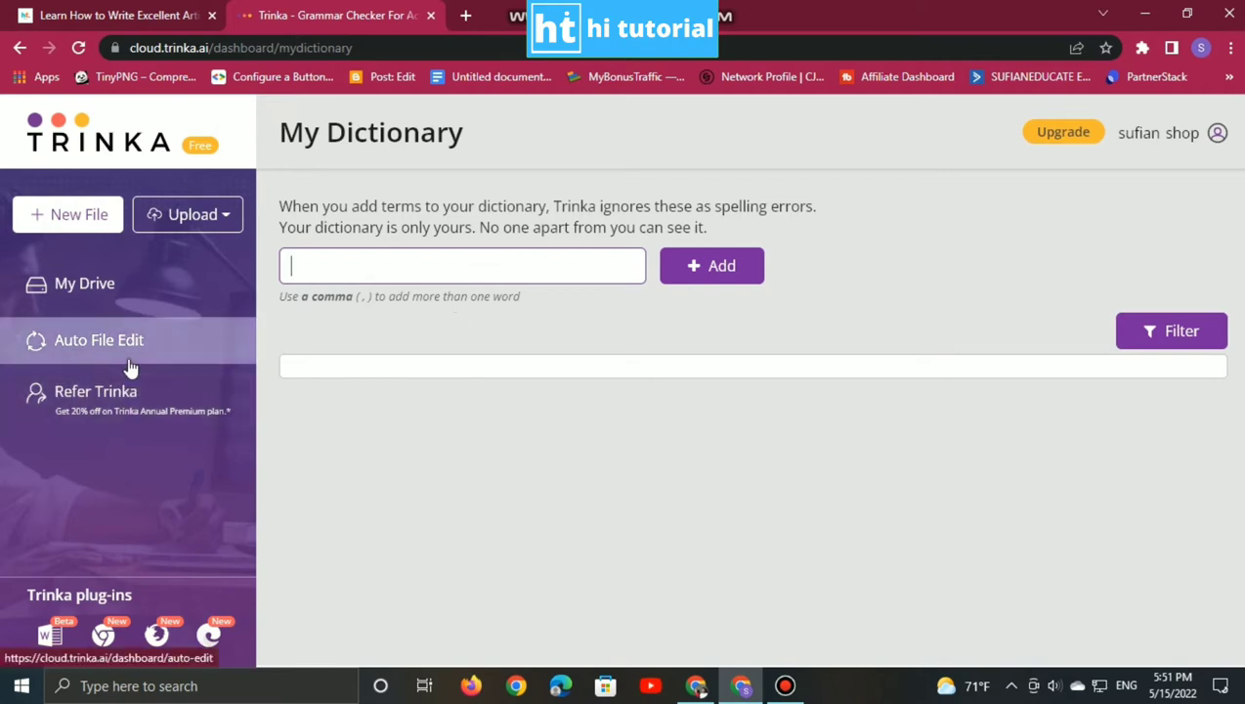
left_click(85, 202)
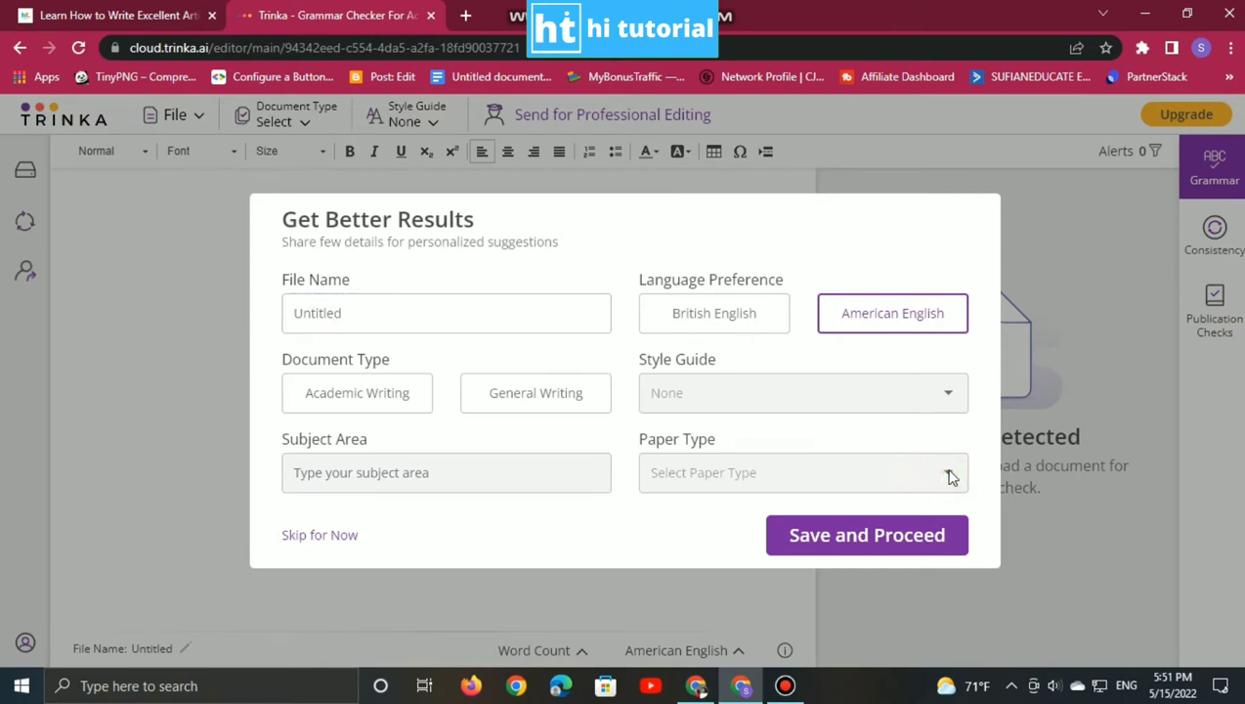
Step: Choose Academic Writing and replace the placeholder with a new file name
left_click(366, 392)
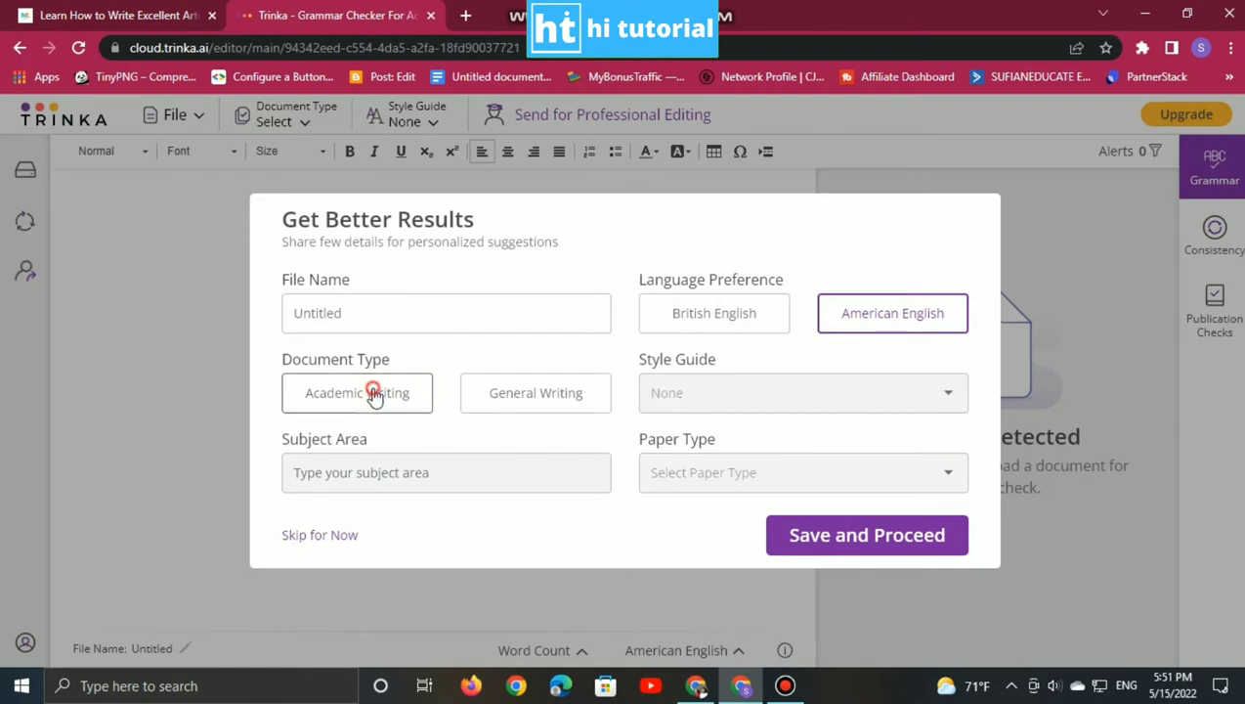
left_click(359, 312)
left_click_drag(357, 311, 233, 319)
type("Sugi")
key("BackSpace")
key("BackSpace")
type("fiasn")
key("BackSpace")
key("BackSpace")
type("a")
key("BackSpace")
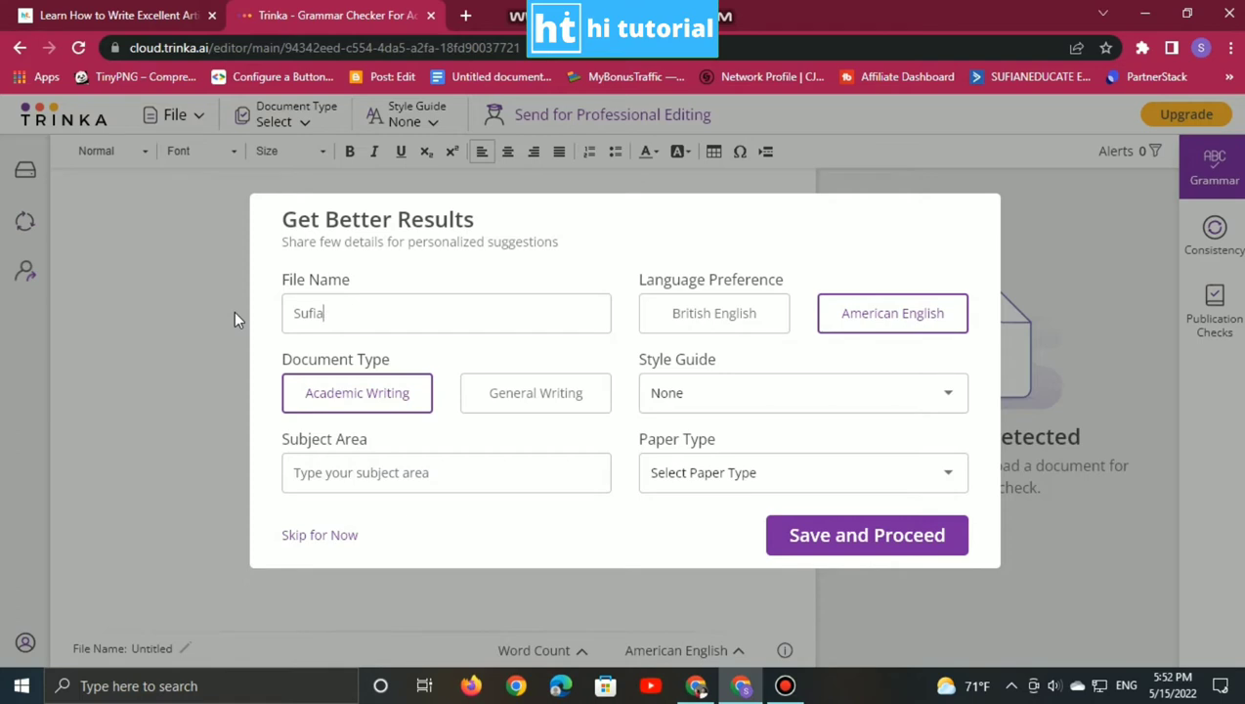
type("n")
type(" Twellman")
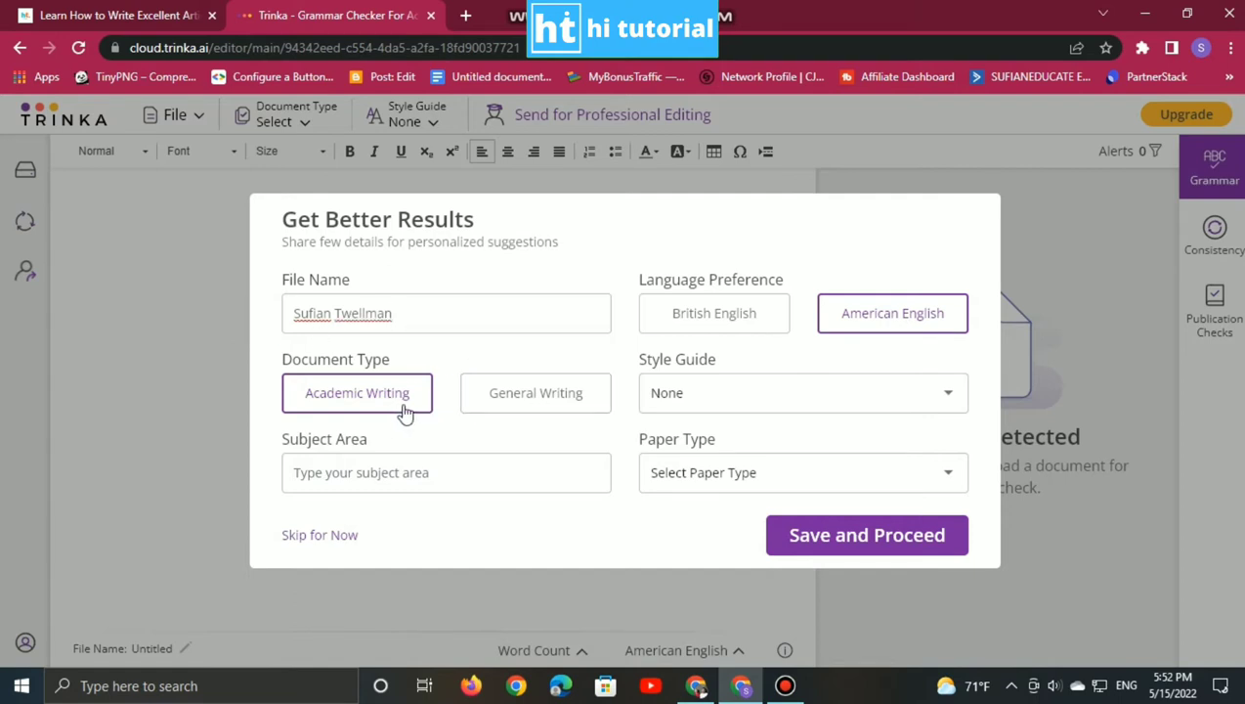
Step: Keep Academic Writing with style guide None, set paper type Other, and copy the Google Docs essay
left_click(546, 405)
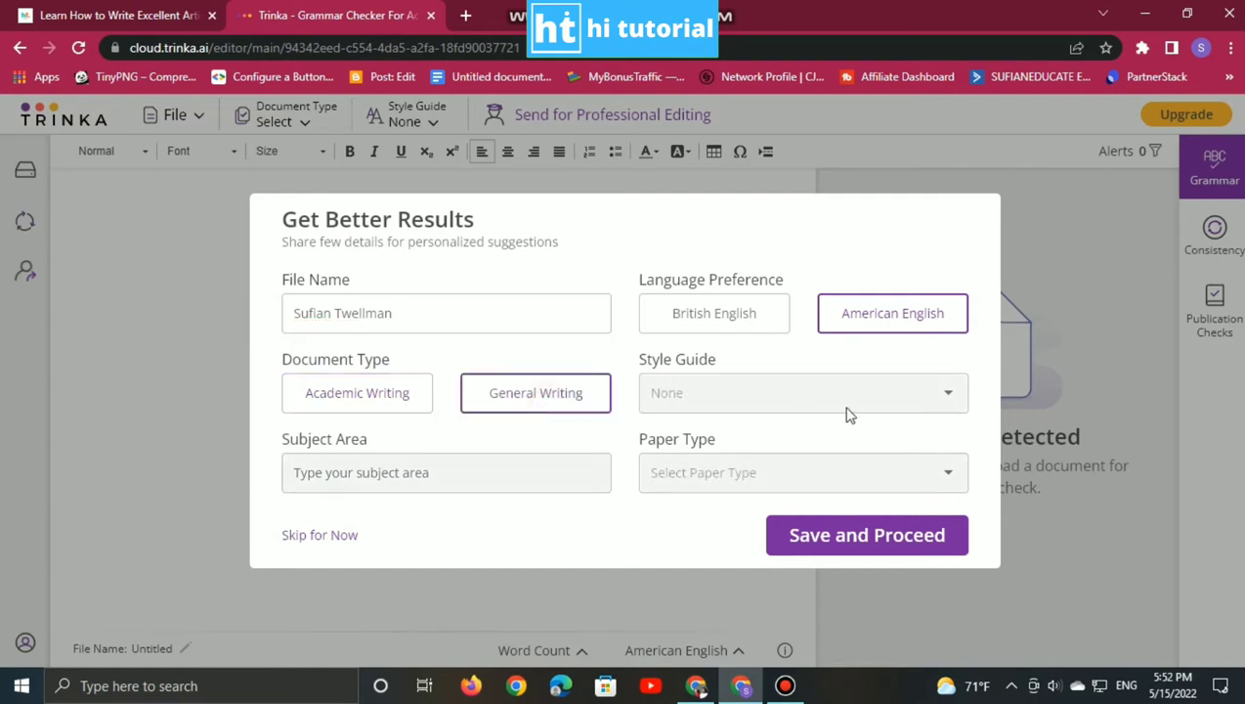
left_click(389, 391)
left_click(949, 398)
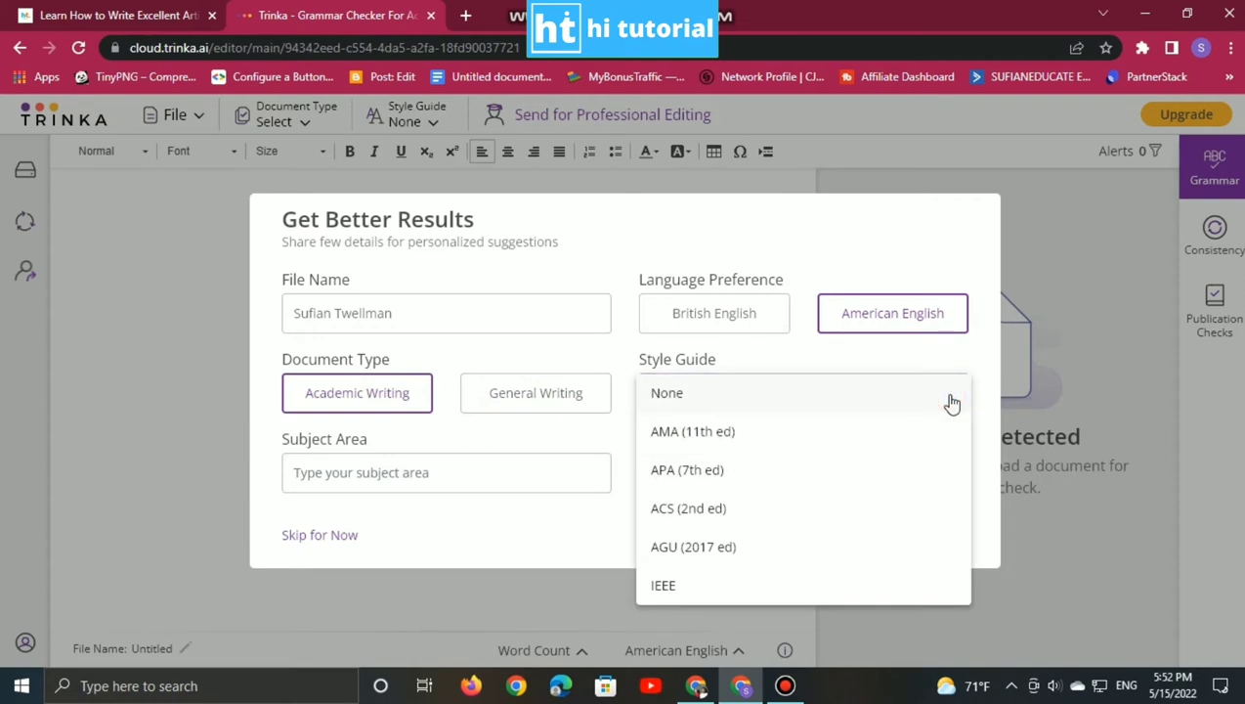
left_click(782, 395)
left_click(923, 479)
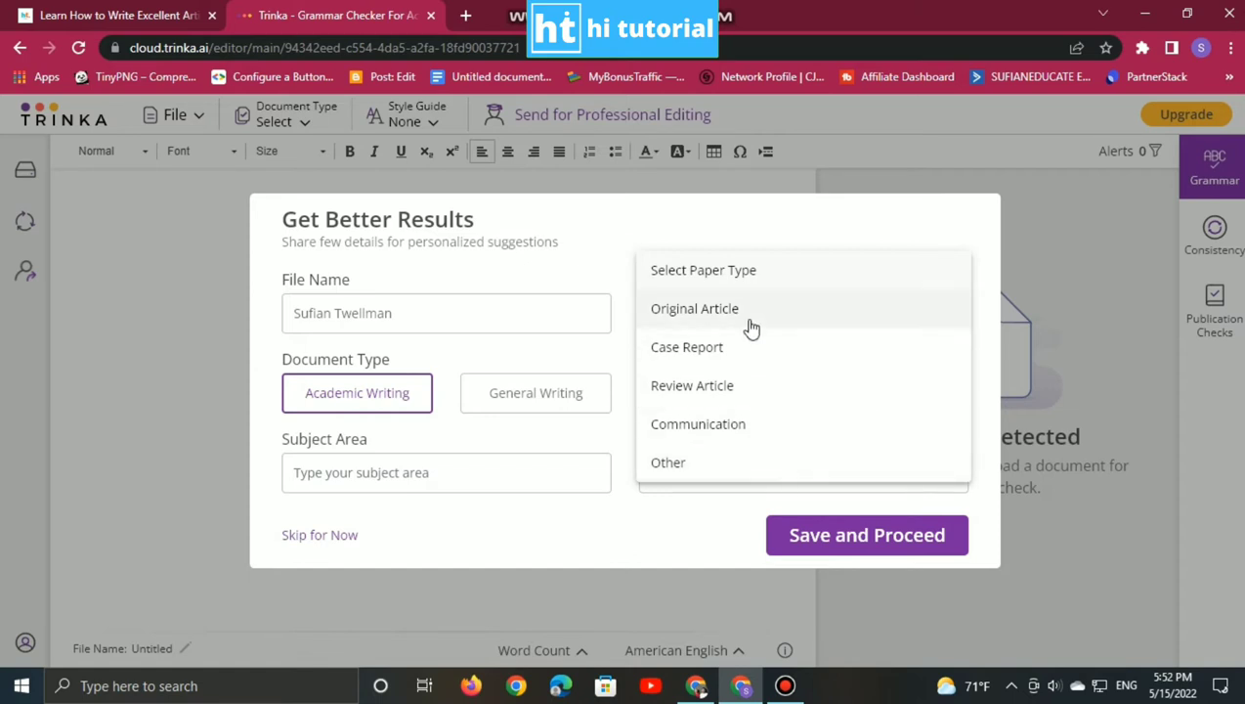
left_click(741, 460)
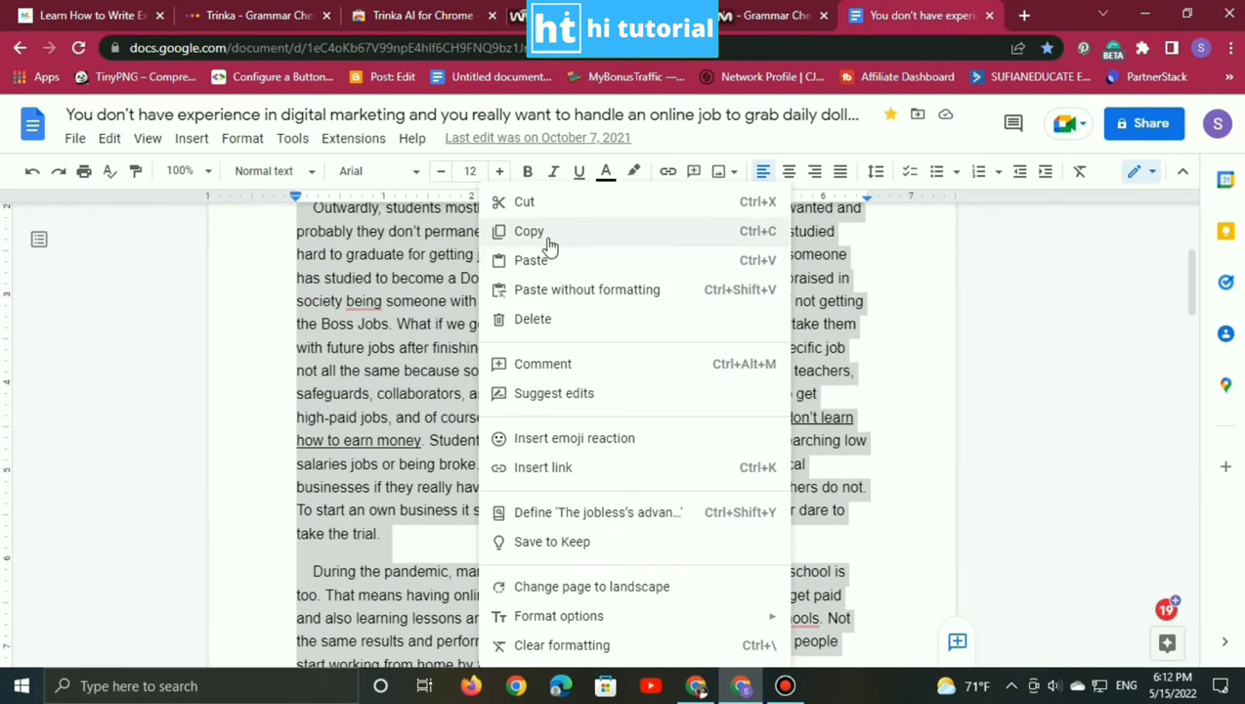
left_click(548, 235)
Step: Paste the copied essay into the testing document in Trinka
left_click(756, 18)
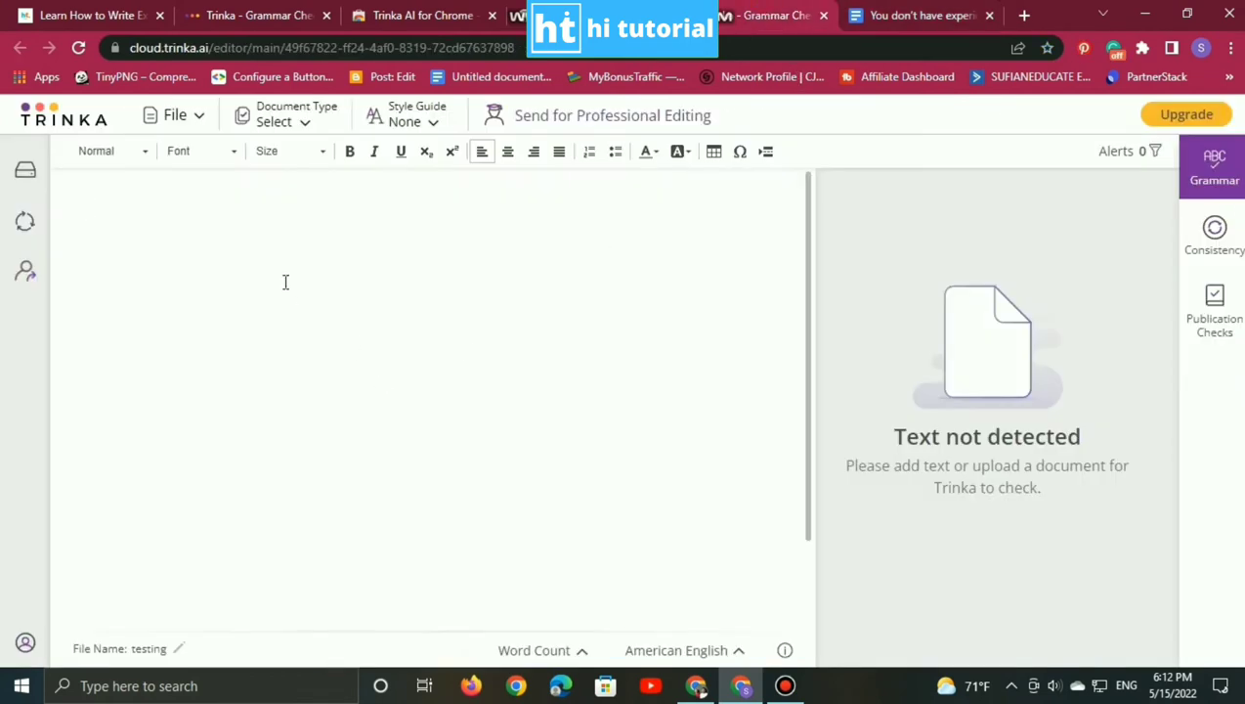
right_click(283, 282)
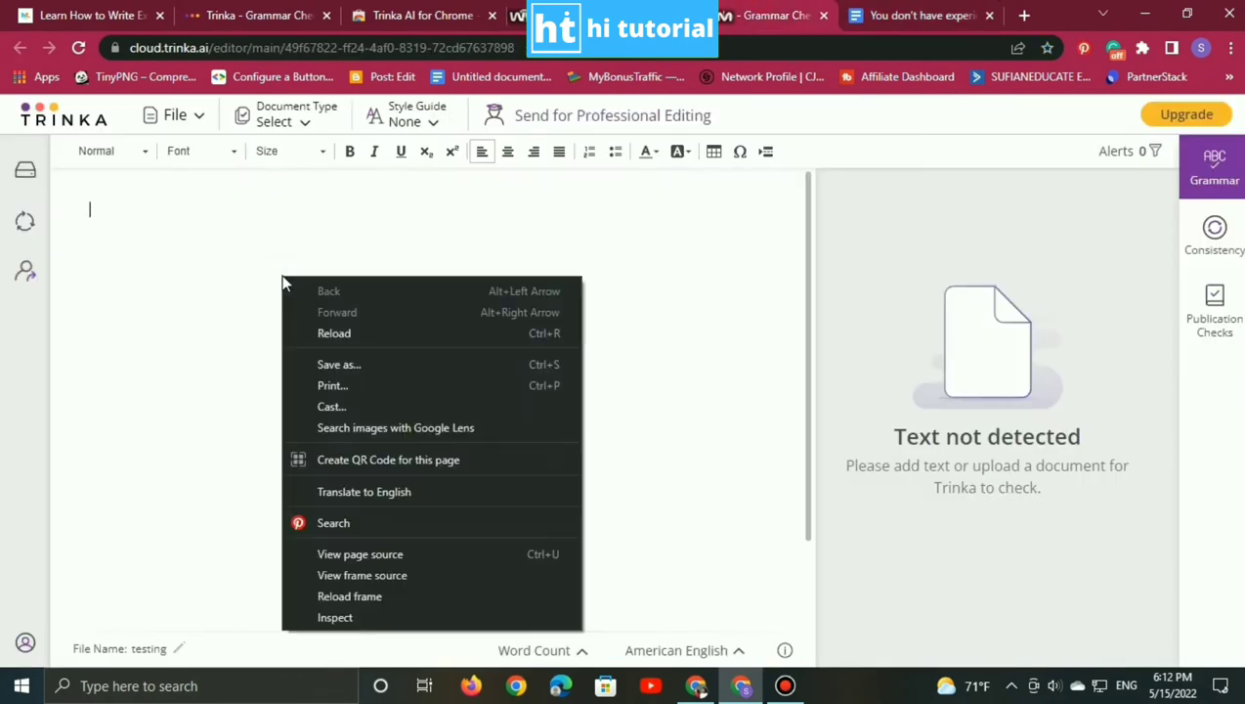
left_click(283, 274)
right_click(306, 207)
left_click(387, 343)
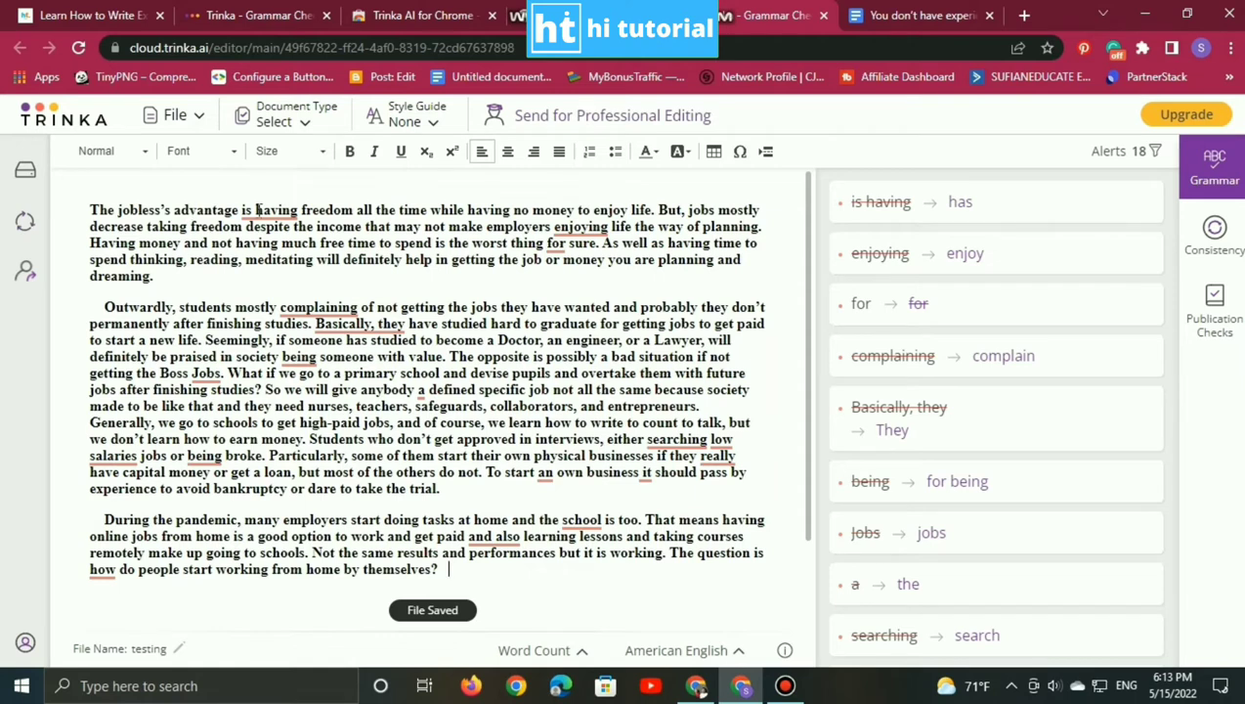
Step: Accept the first fixes: has, enjoy, complain, They, added for, lowercase Jobs, a→the
left_click(959, 203)
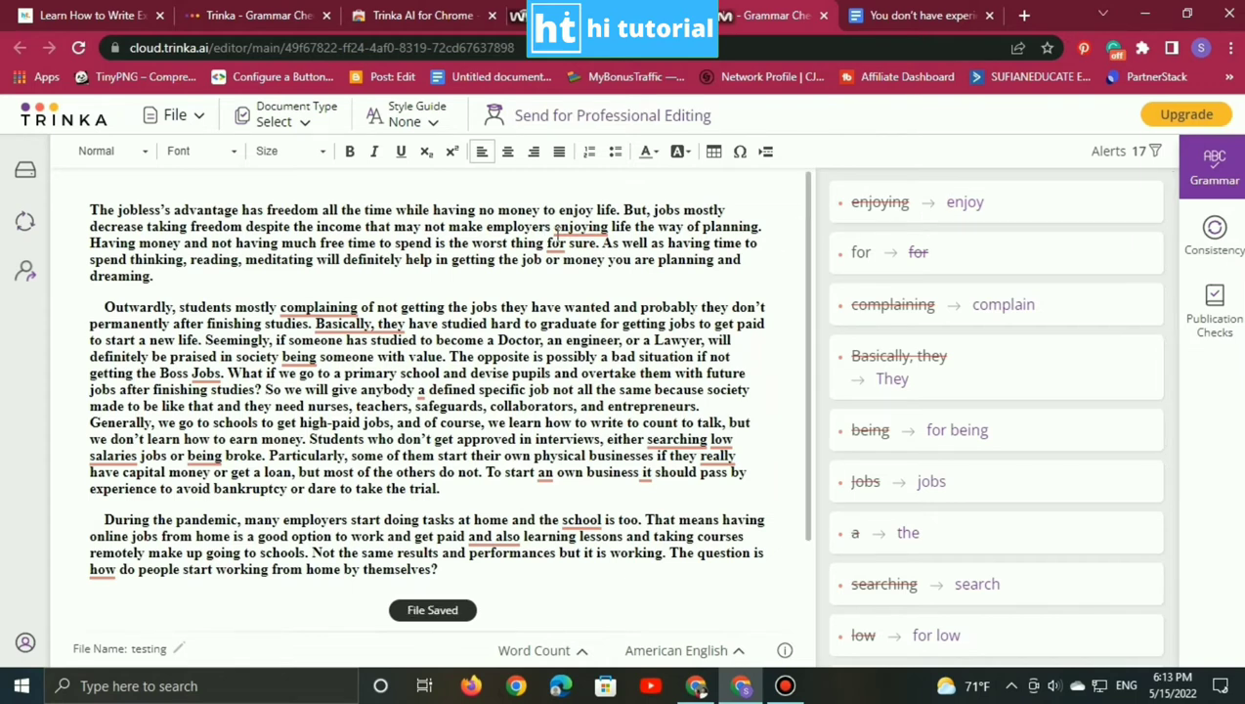
left_click(956, 204)
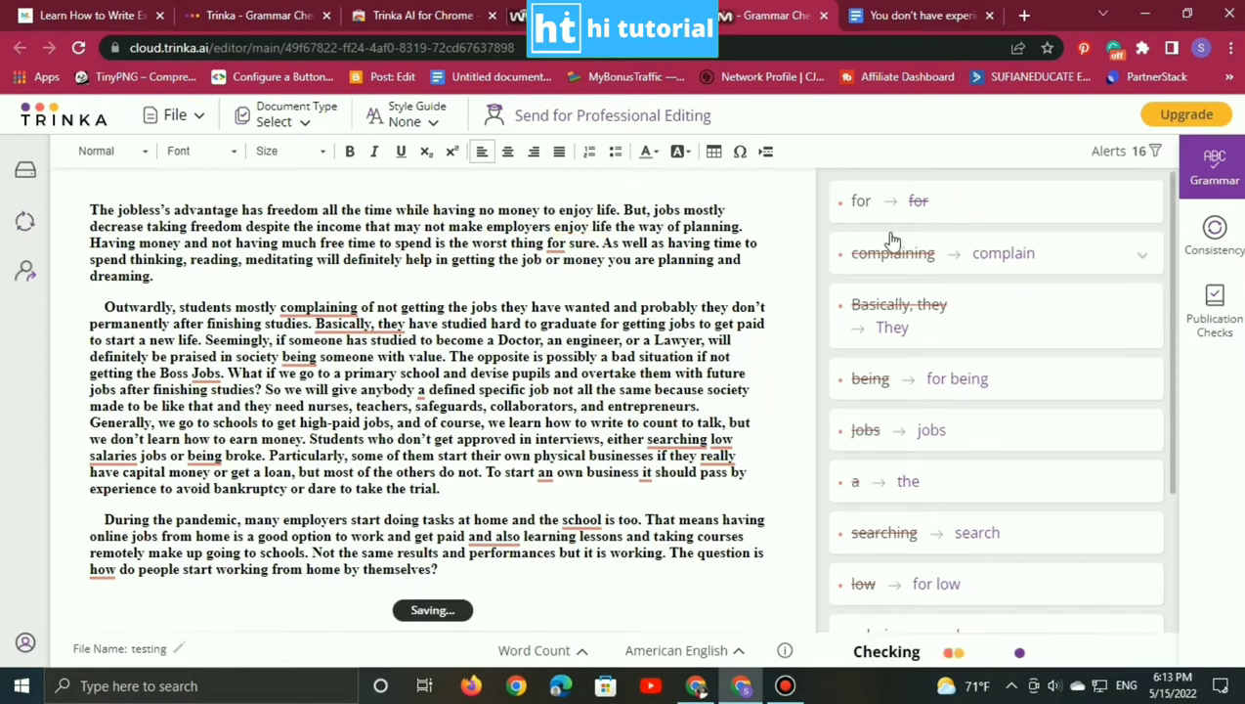
left_click(917, 200)
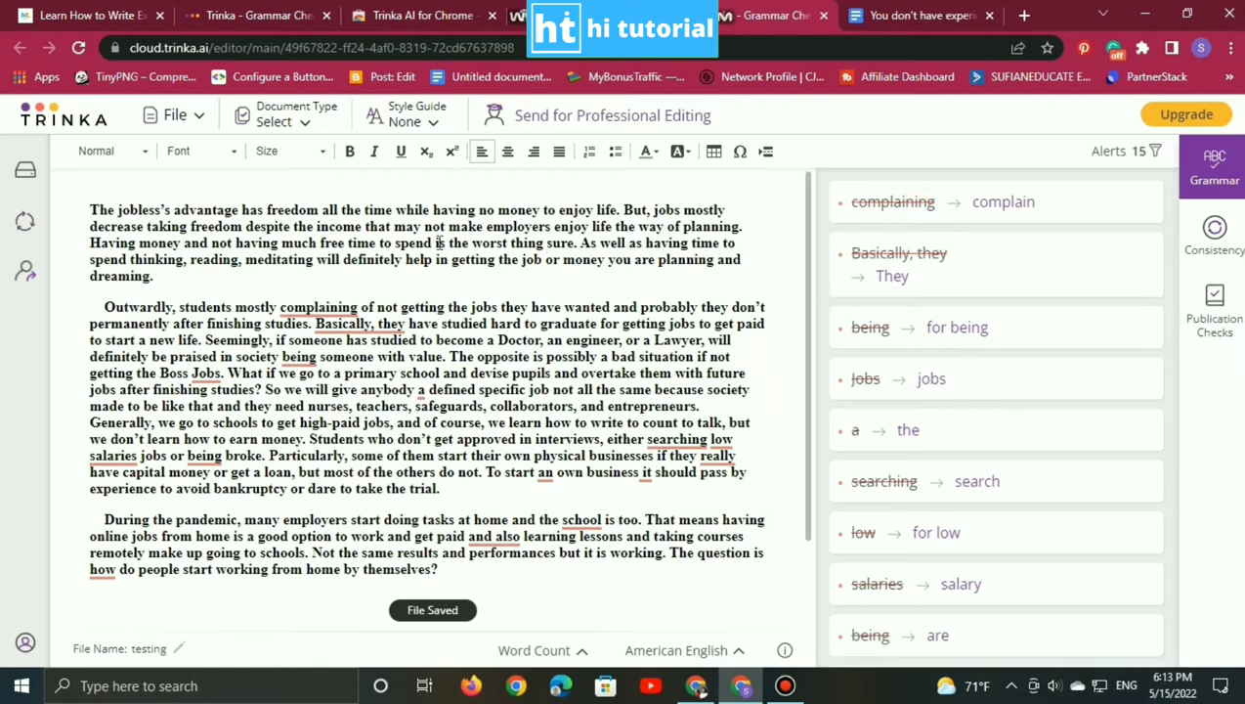
left_click(1017, 203)
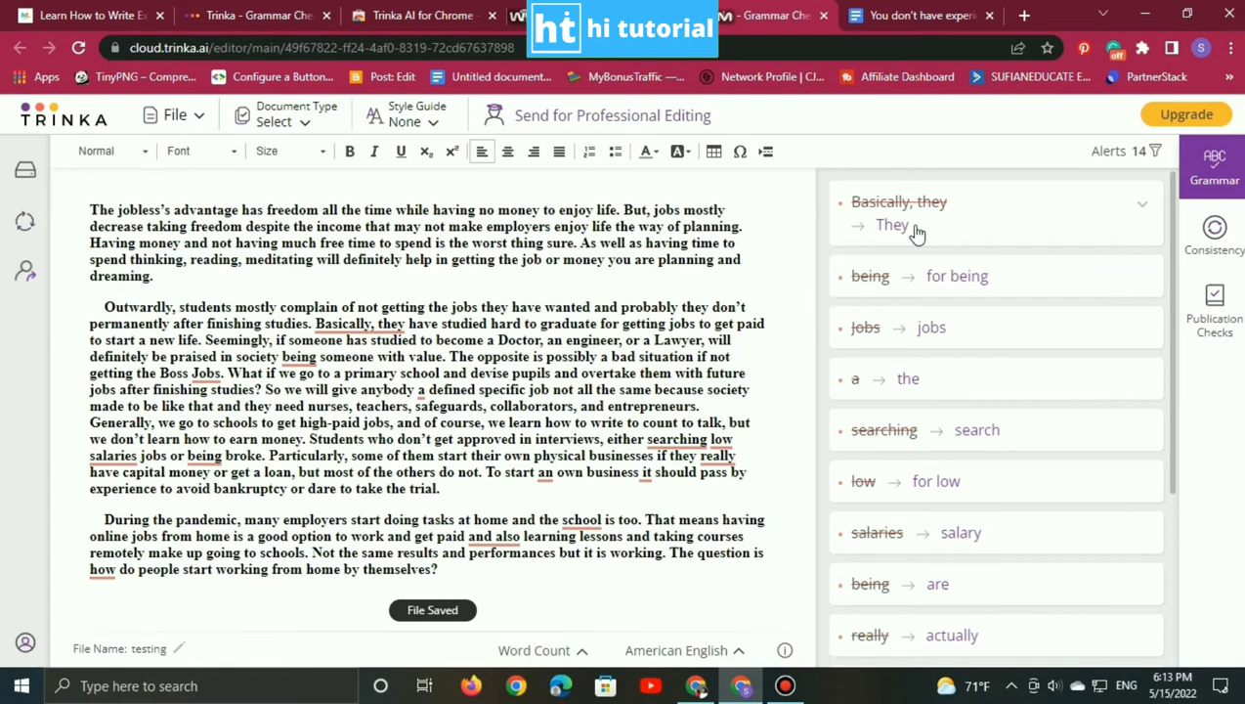
left_click(916, 229)
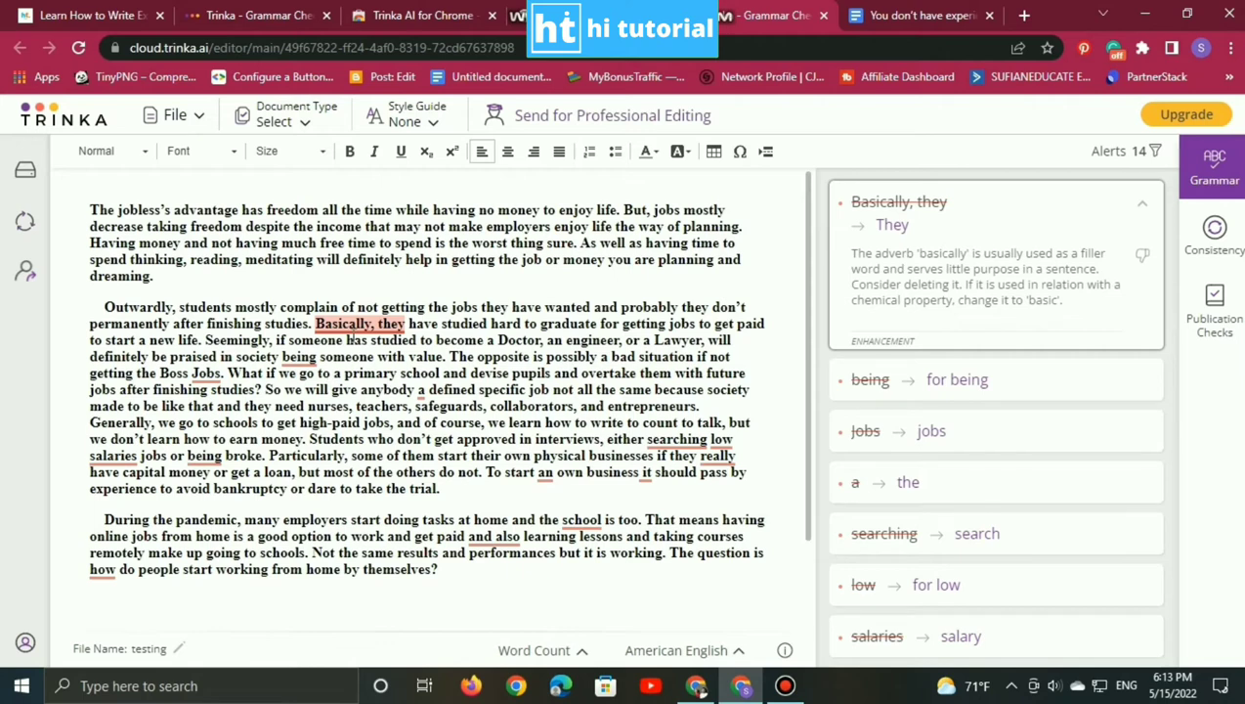
left_click(894, 227)
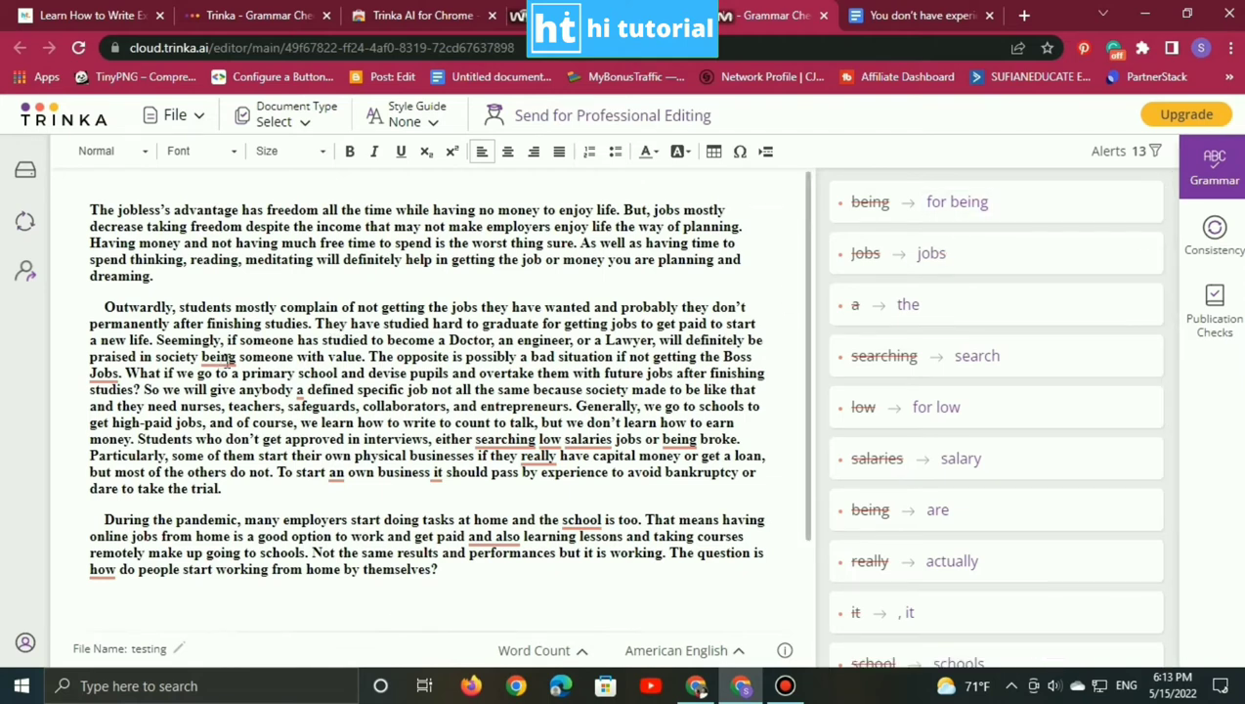
left_click(971, 215)
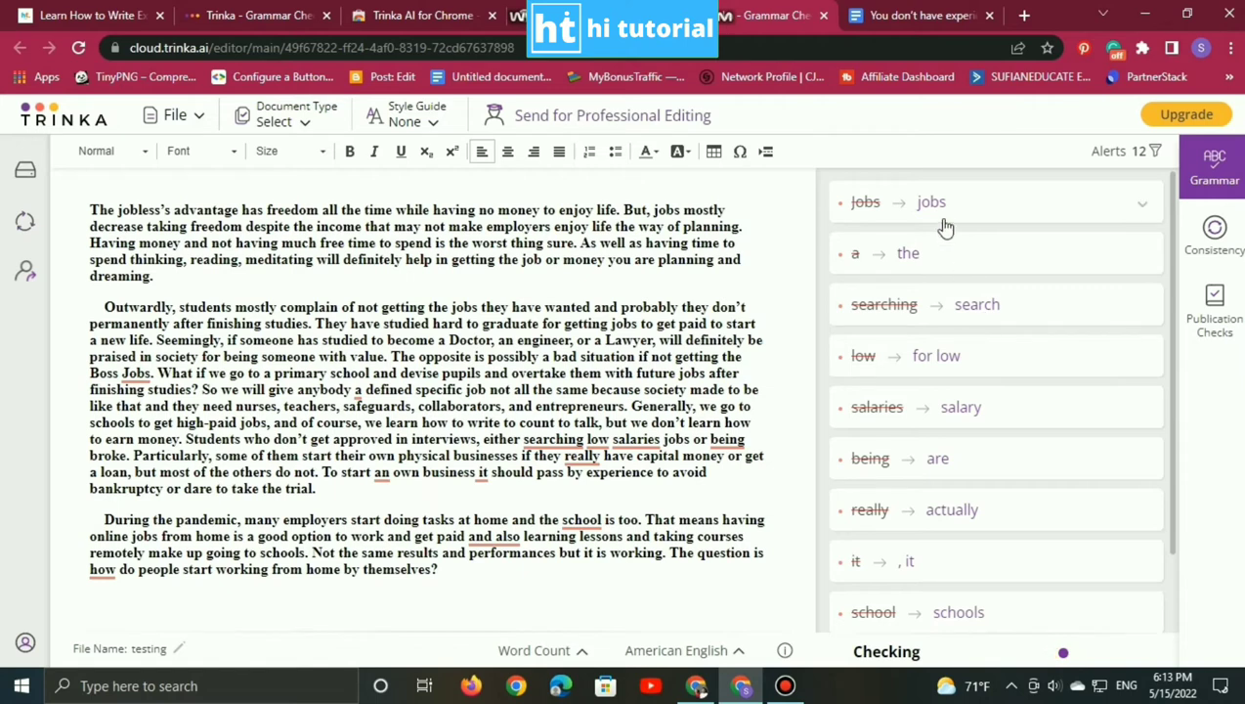
left_click(931, 204)
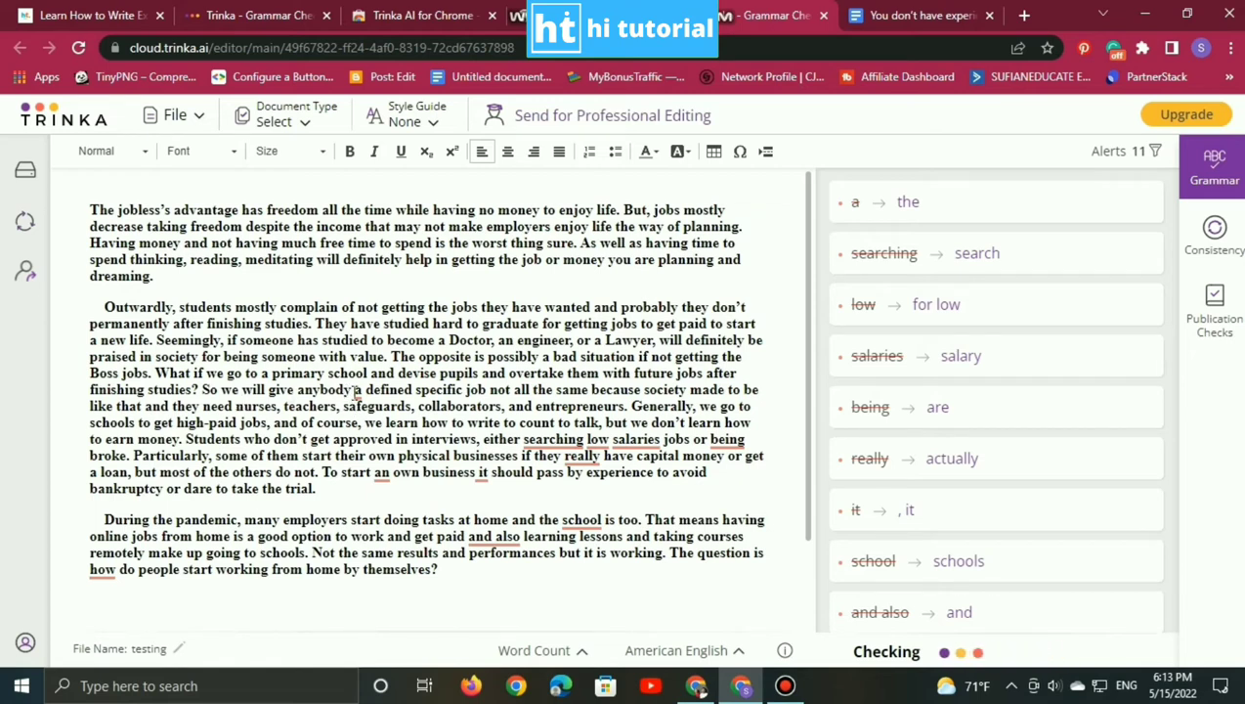
left_click(908, 203)
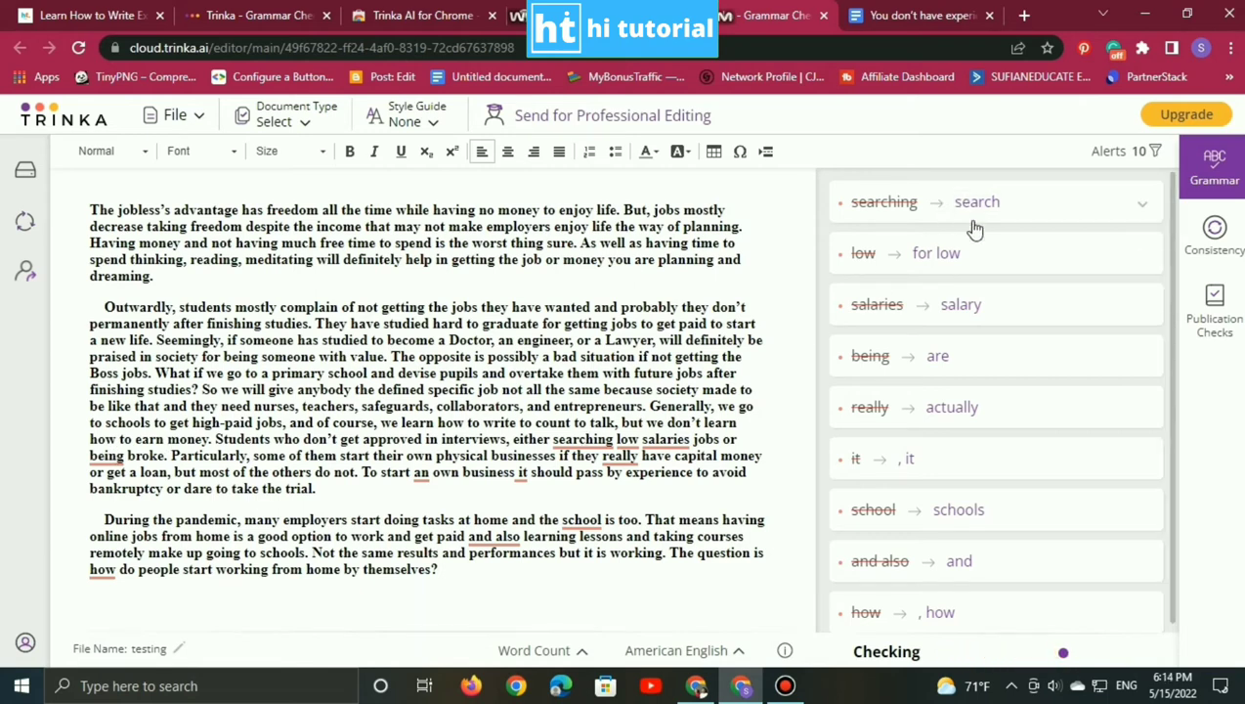
Step: Accept the rest: search, actually, salary, are, schools, its, and, plus two commas
left_click(973, 202)
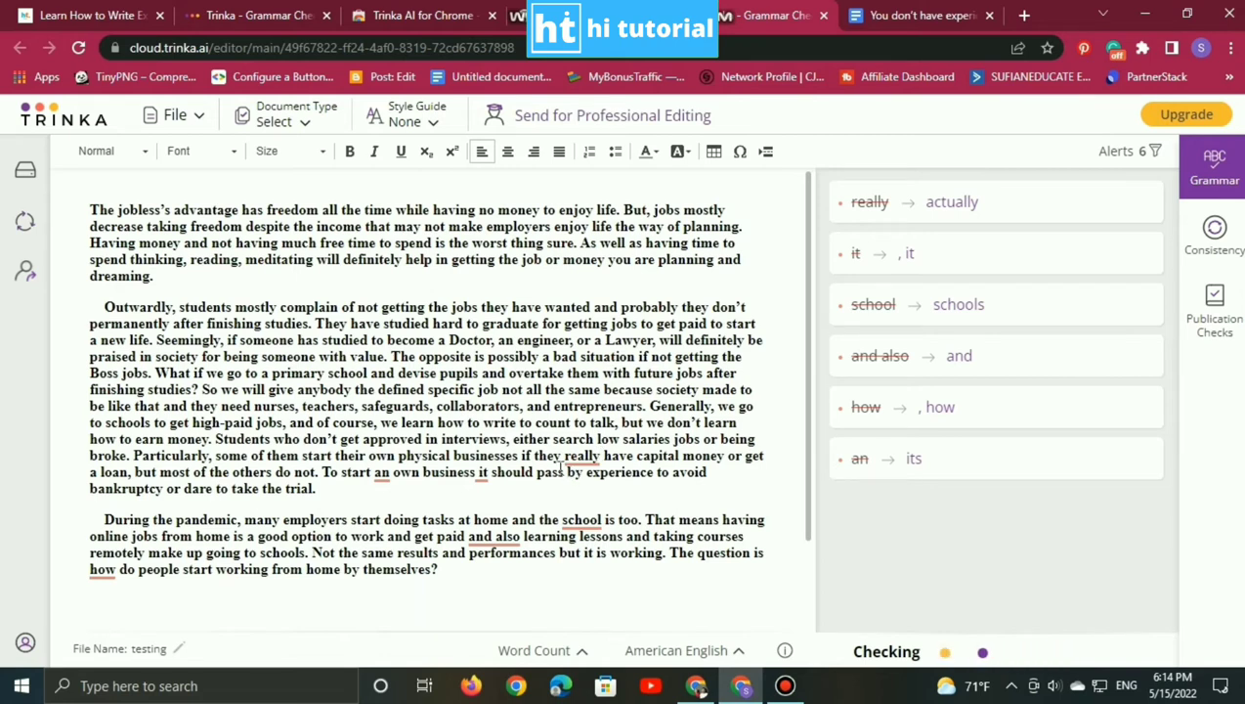
left_click(957, 205)
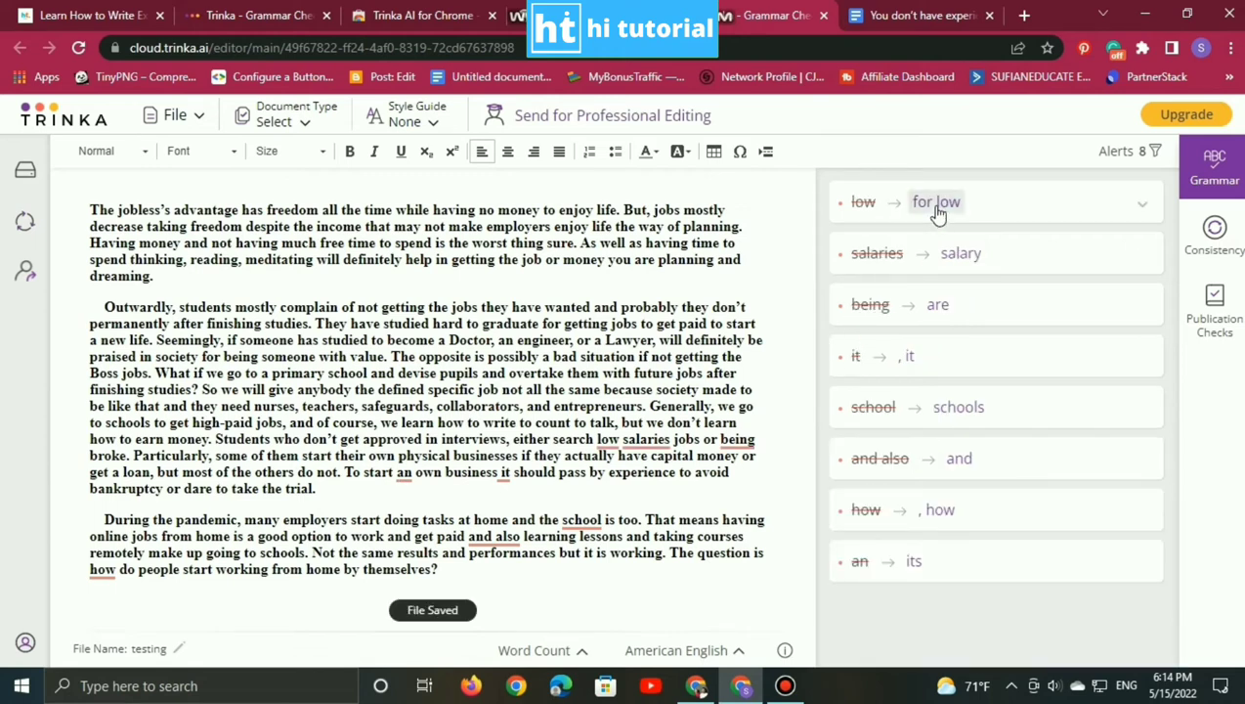
left_click(937, 205)
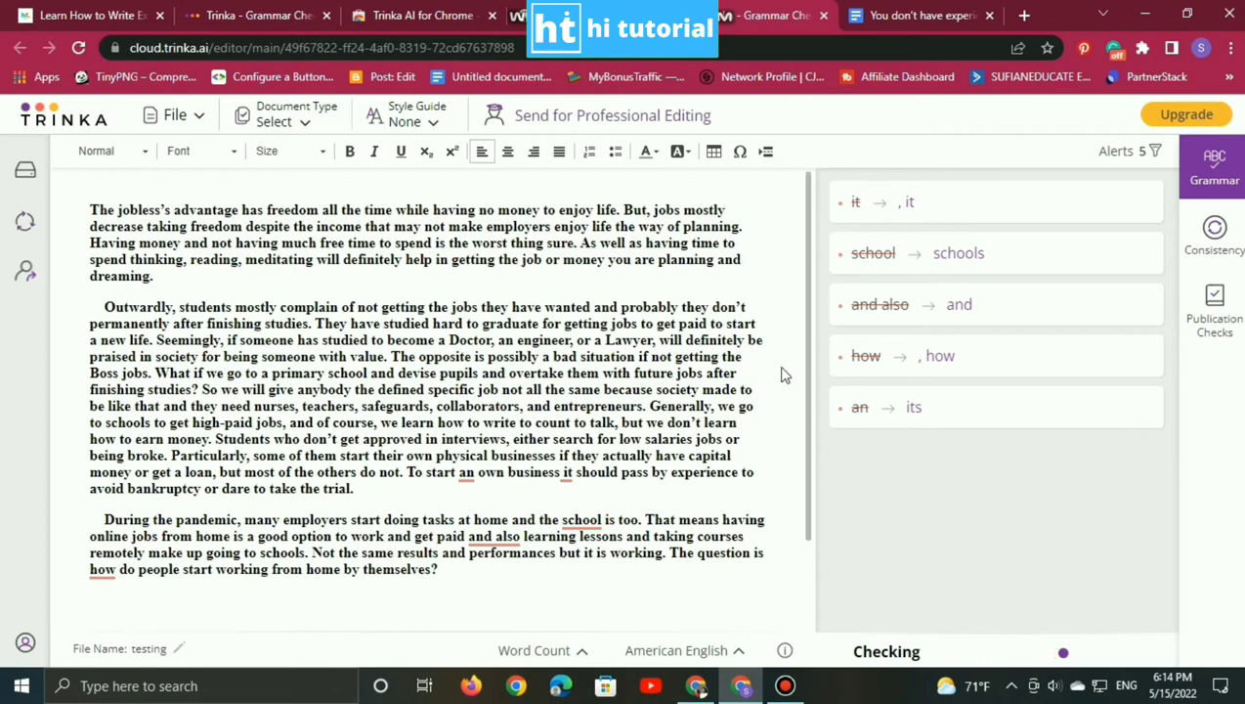
left_click(949, 207)
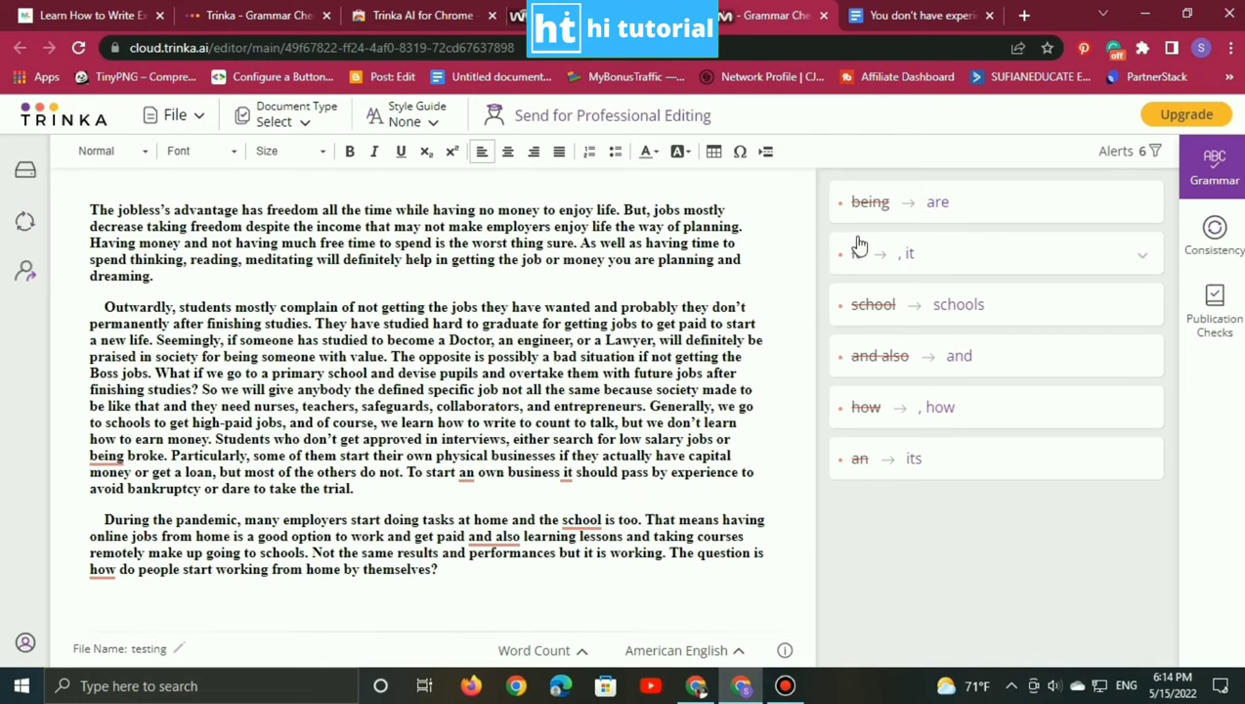
left_click(935, 211)
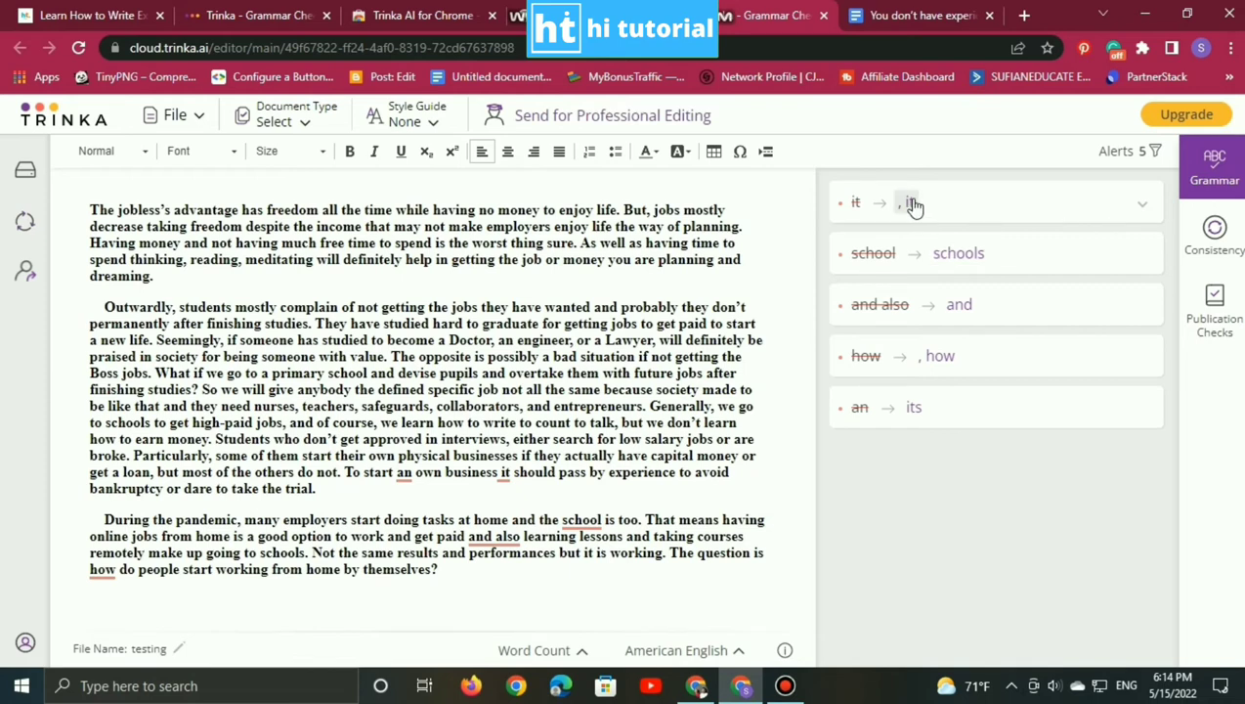
left_click(912, 205)
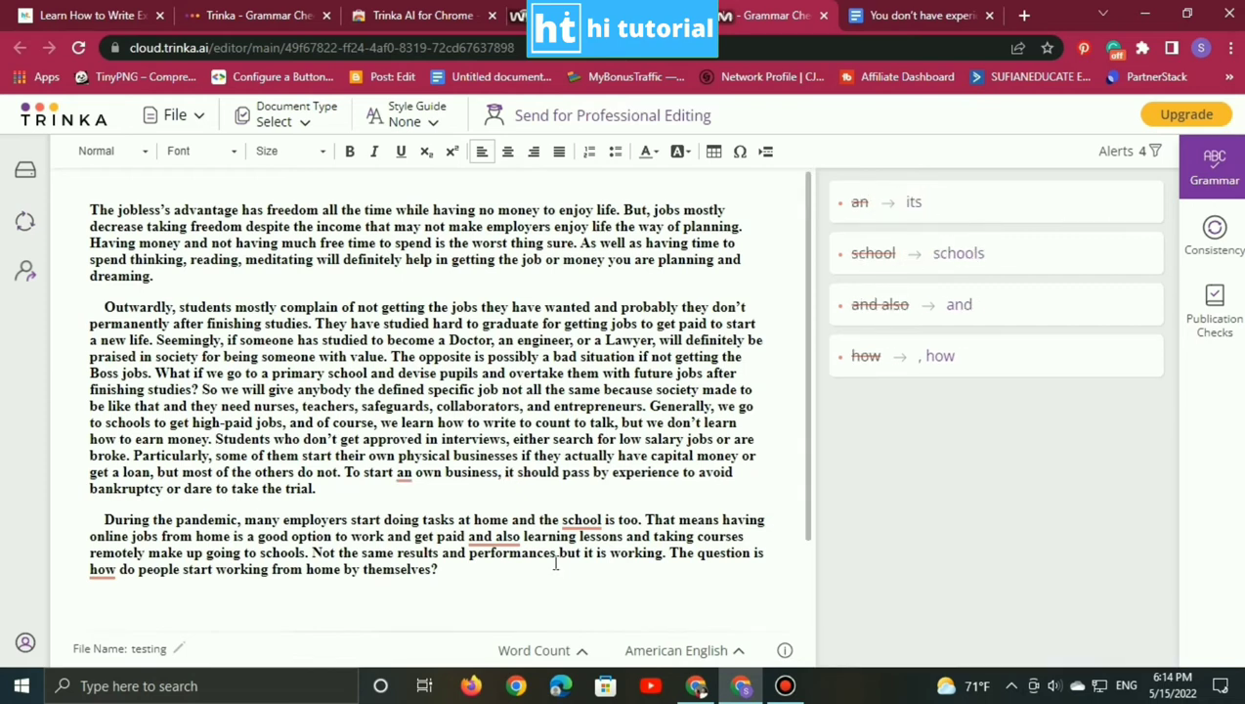
left_click(937, 262)
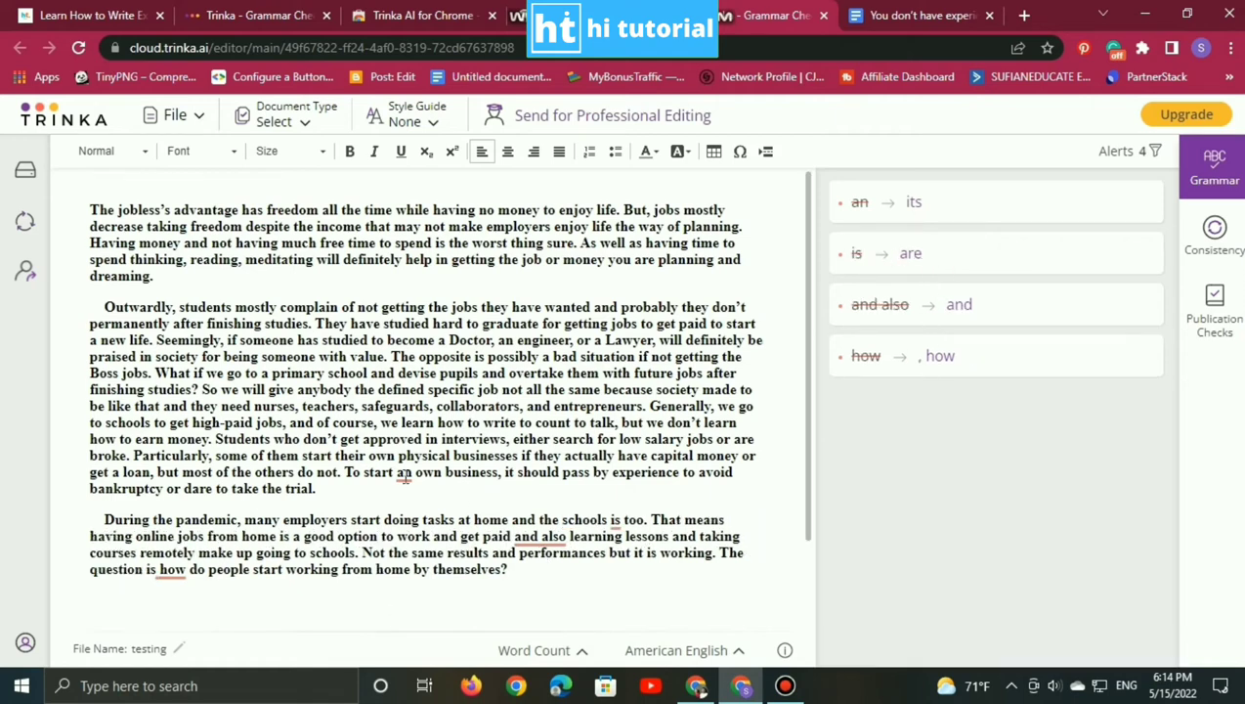
left_click(912, 204)
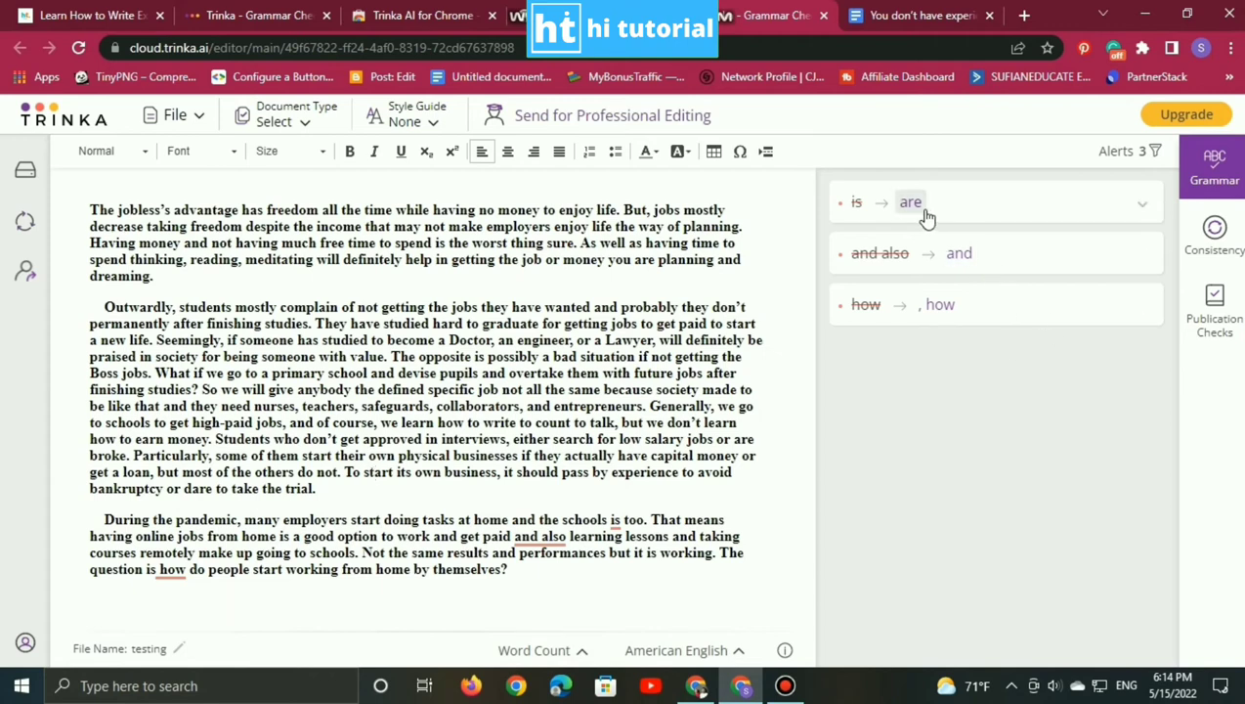
left_click(923, 207)
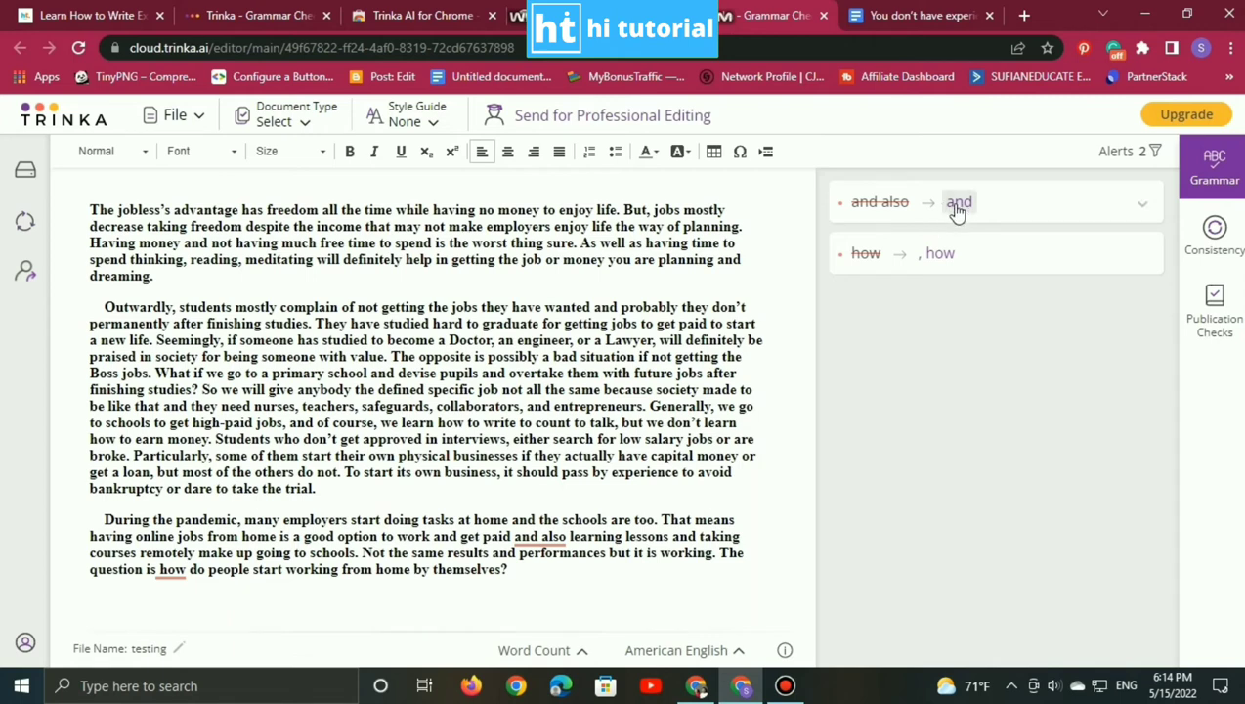
left_click(956, 205)
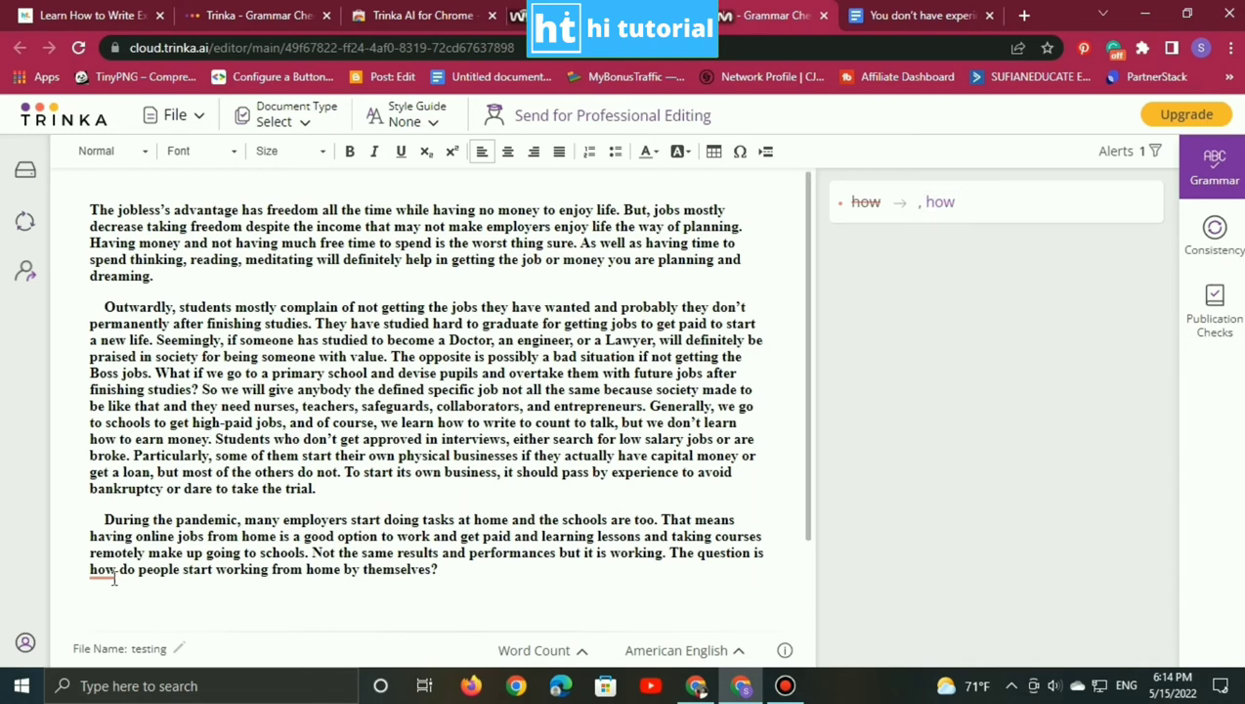
left_click(941, 203)
scroll(391, 410, "down", 2)
scroll(488, 372, "up", 2)
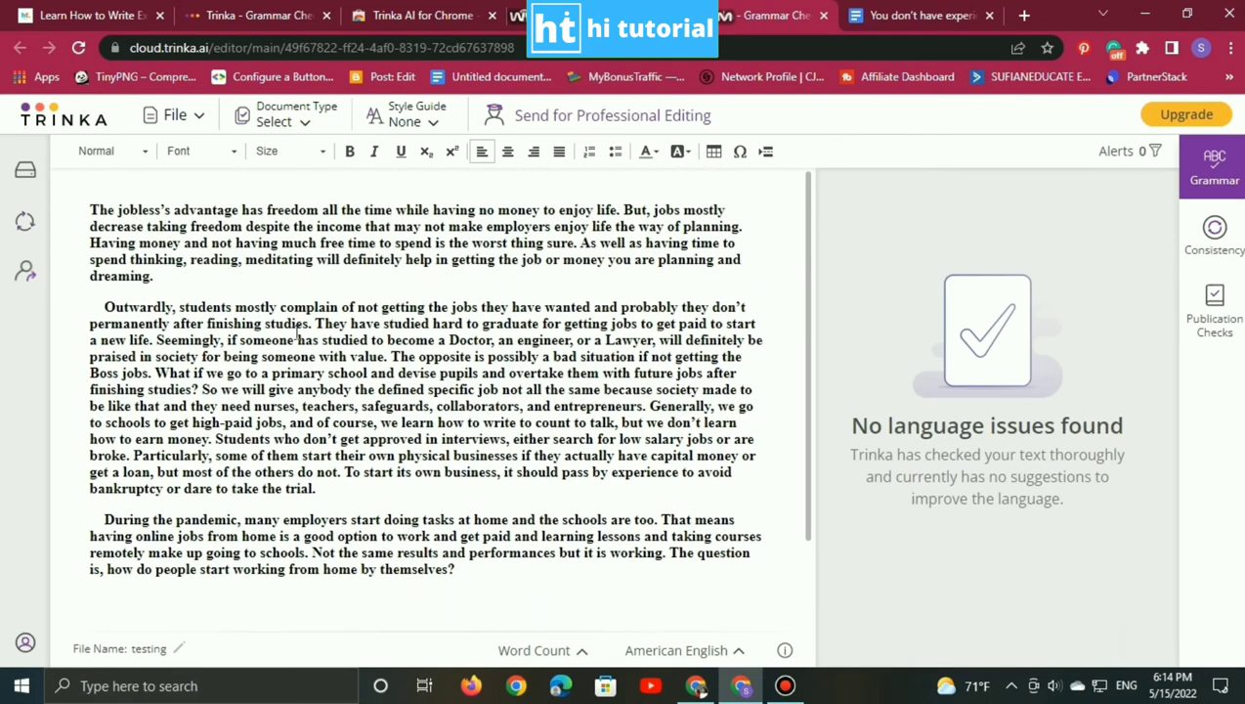
Step: Verify no Consistency issues, review Publication Checks, then go to the Premium upgrade page
left_click(1215, 235)
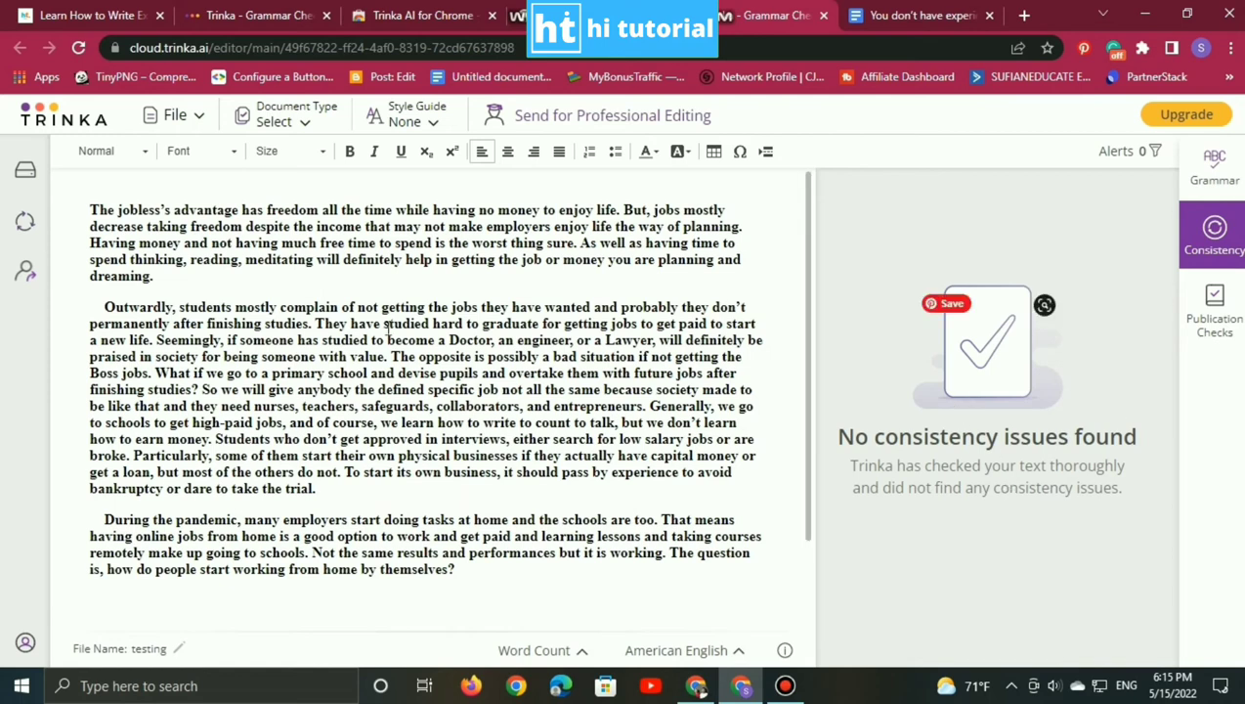
left_click(1215, 311)
scroll(845, 322, "down", 3)
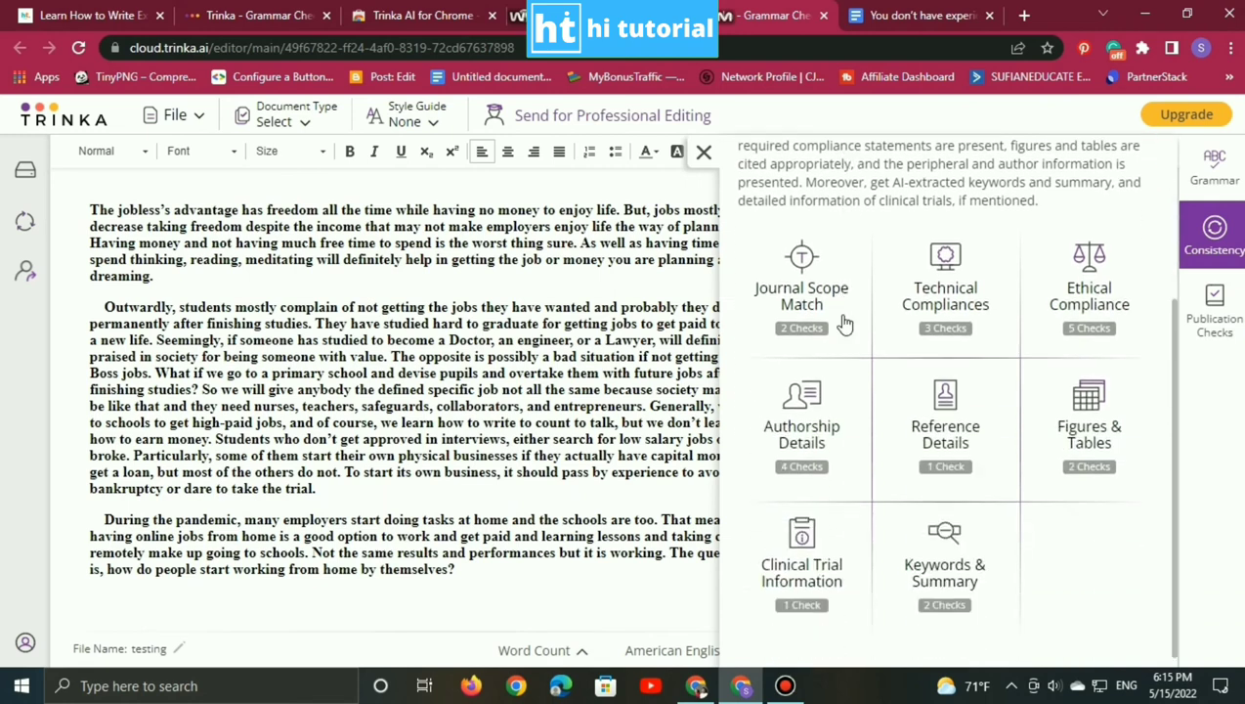
scroll(846, 323, "up", 3)
left_click(1181, 117)
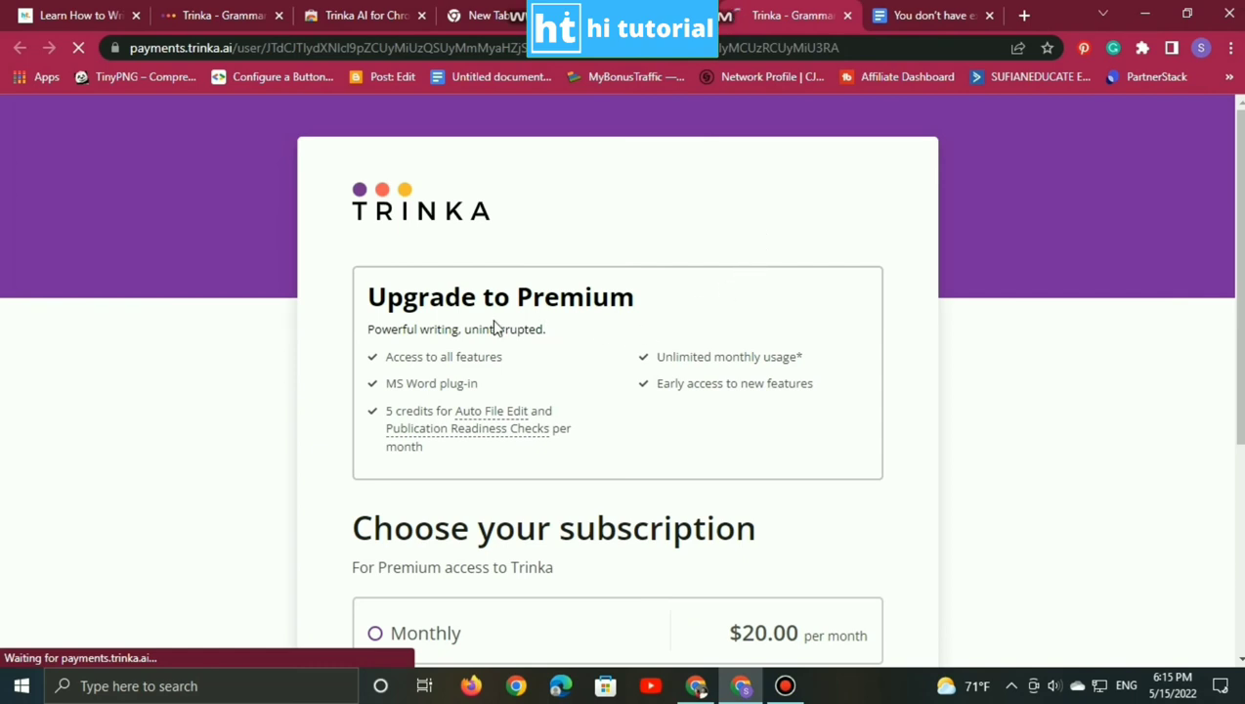
Step: Scroll past the plans and reveal the coupon code field under the $80 Annual plan
scroll(496, 352, "down", 1)
scroll(496, 352, "down", 1)
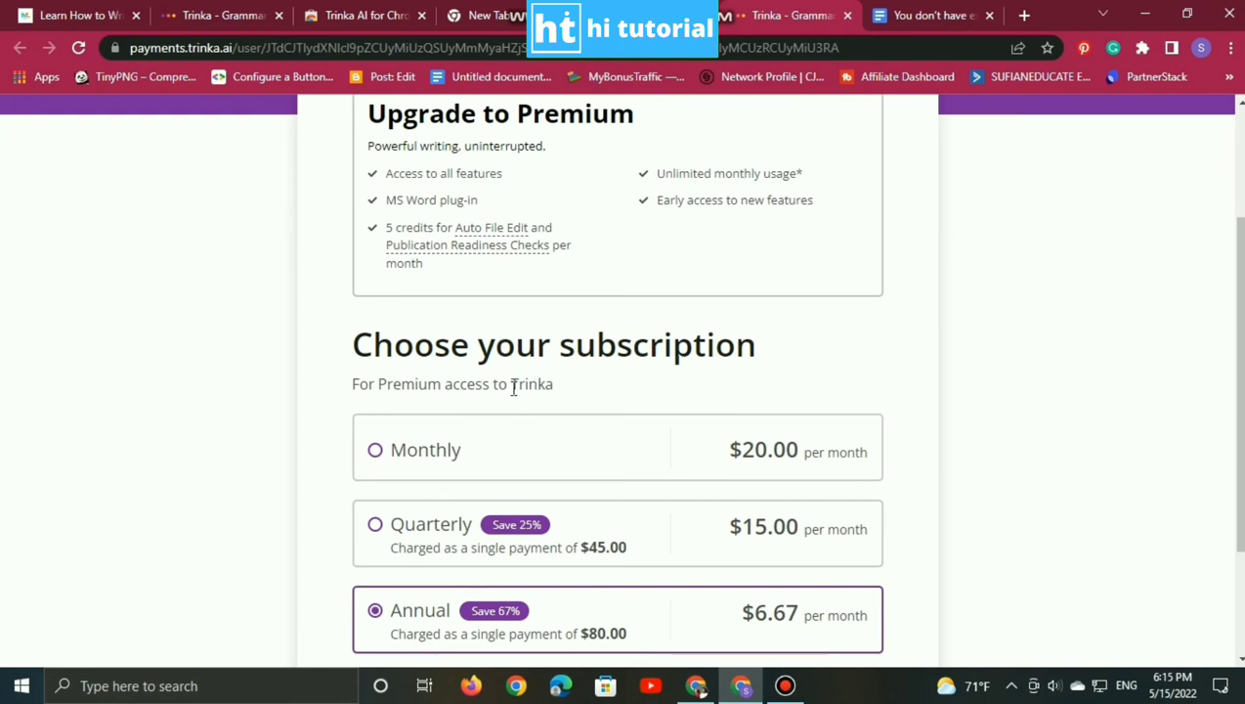
scroll(513, 388, "down", 1)
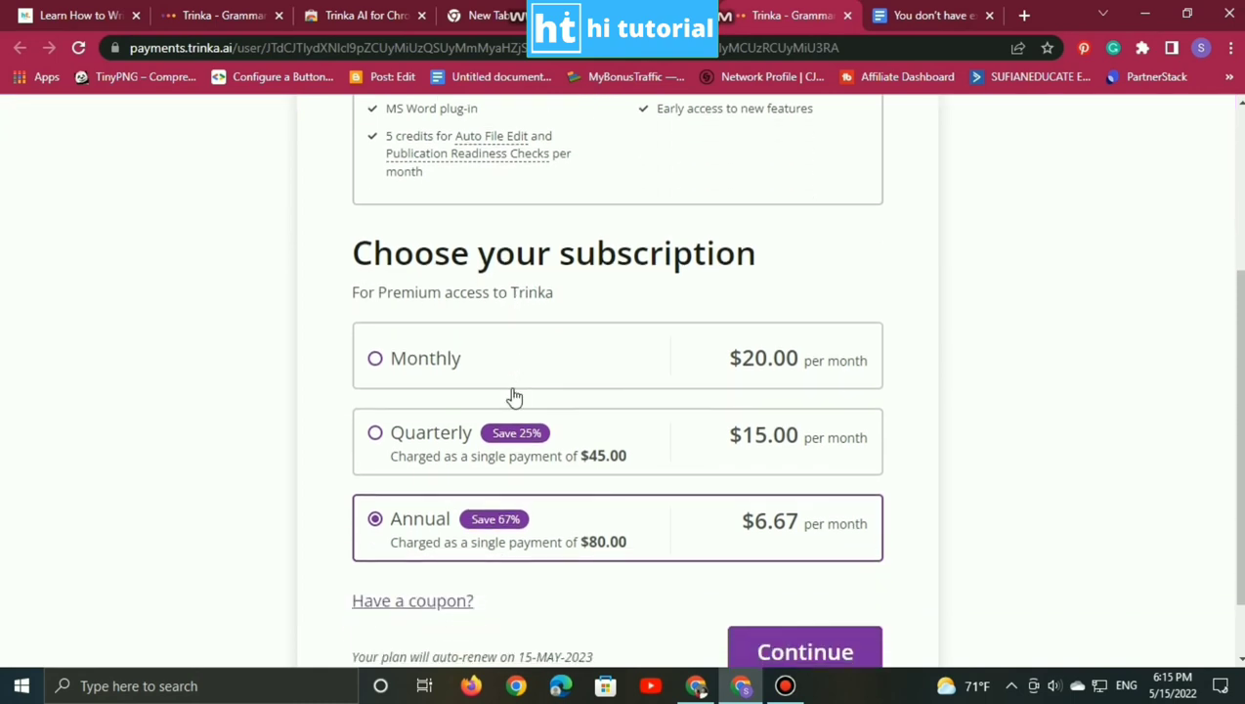
scroll(743, 477, "down", 1)
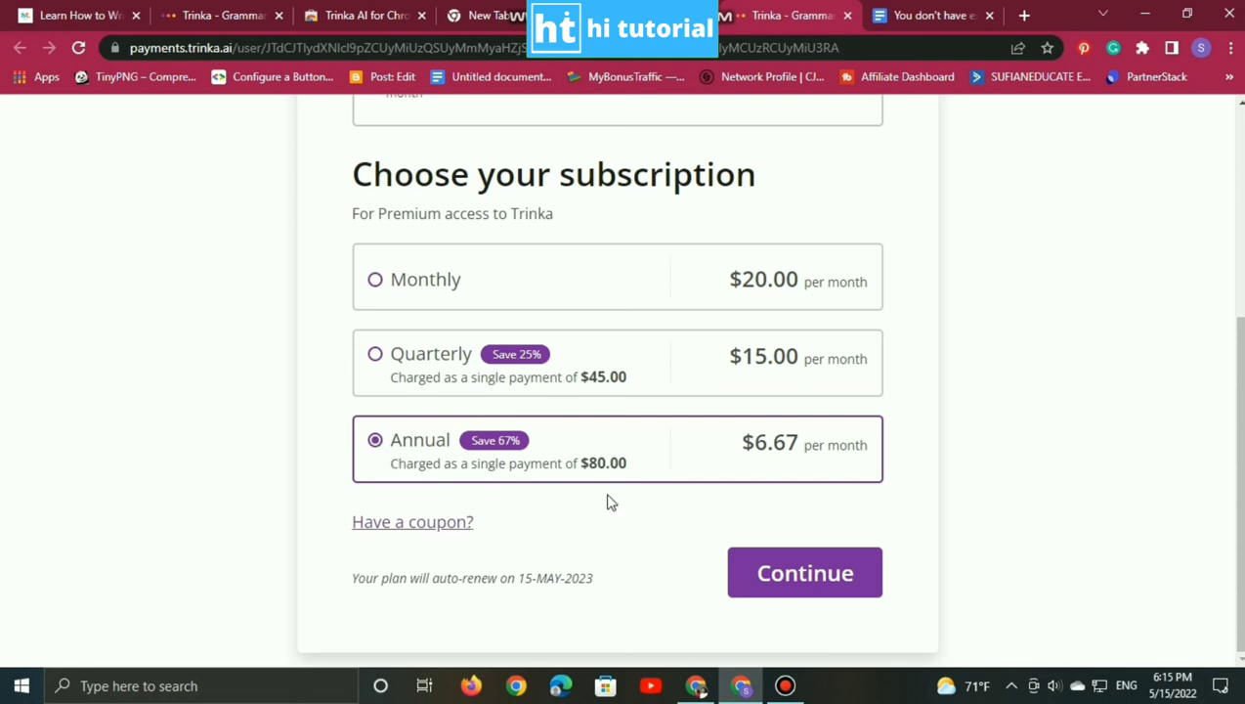
left_click(390, 526)
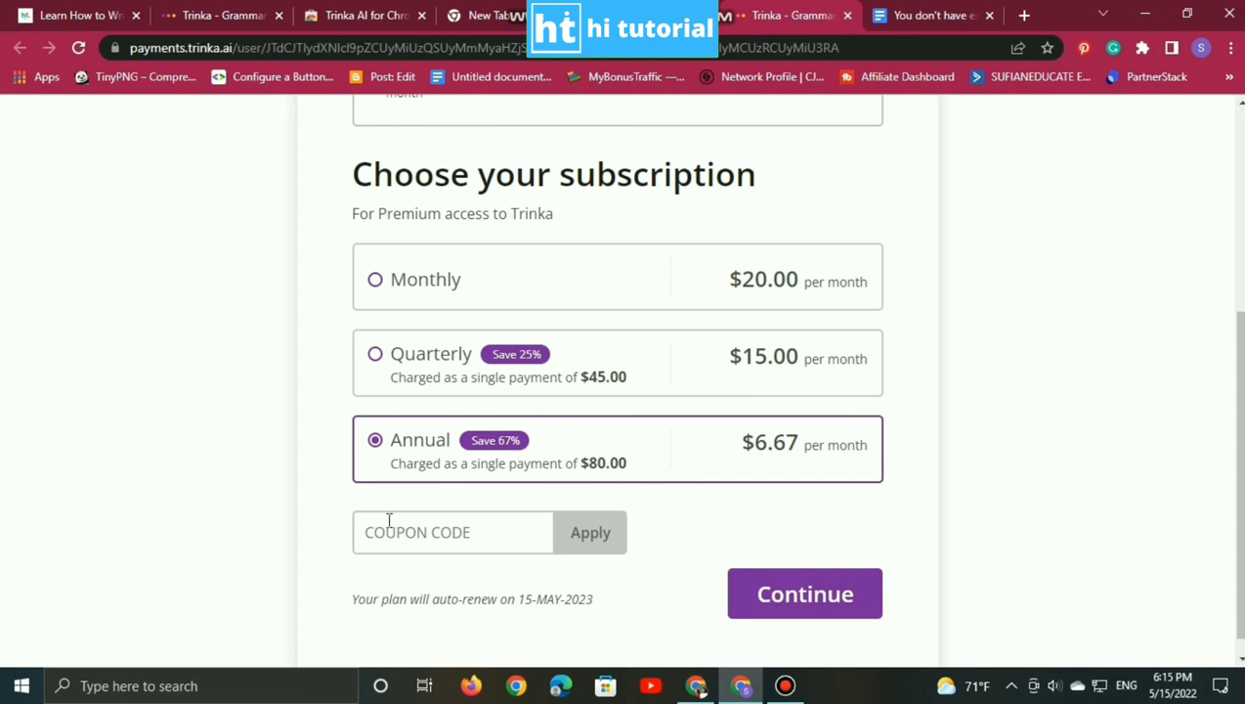
scroll(414, 580, "down", 1)
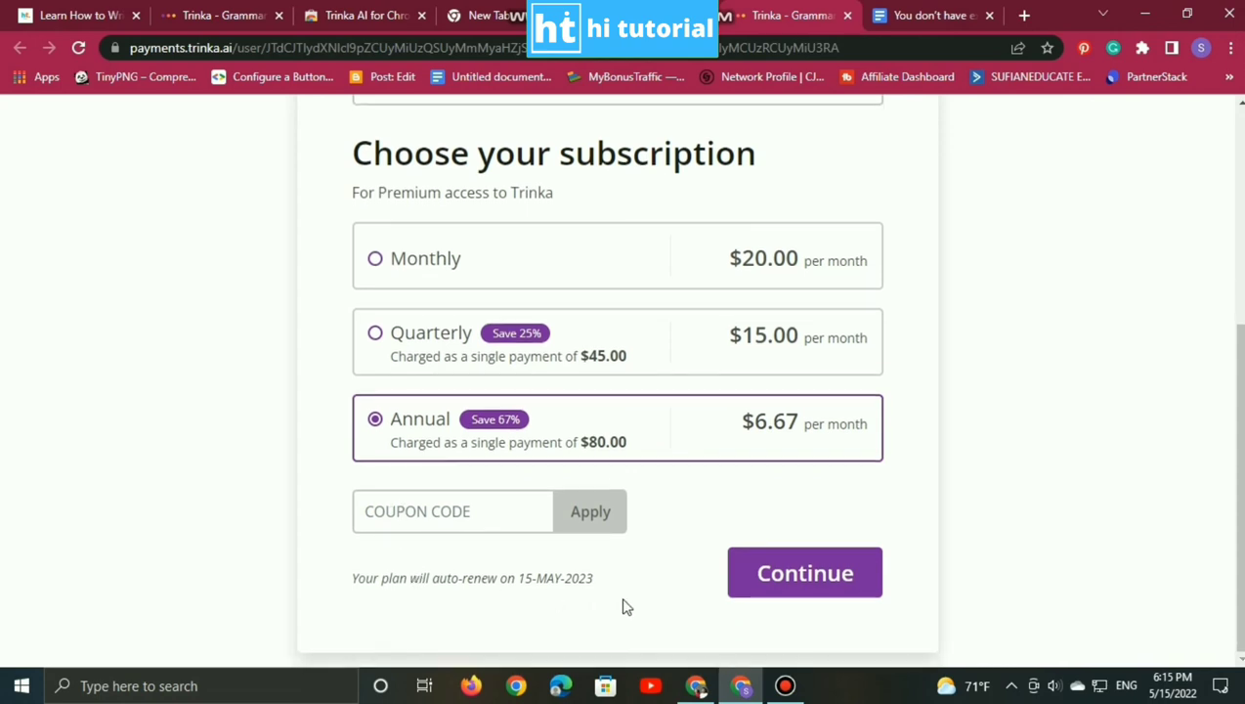
scroll(627, 607, "up", 4)
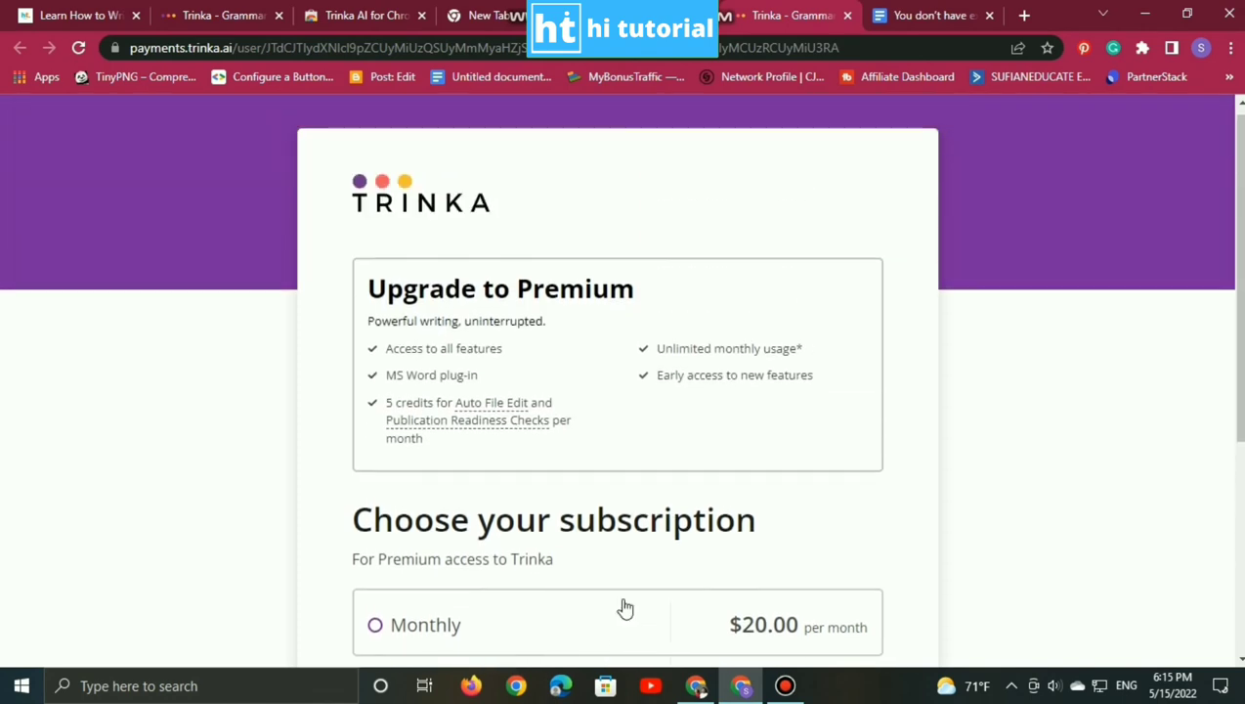
scroll(627, 607, "down", 3)
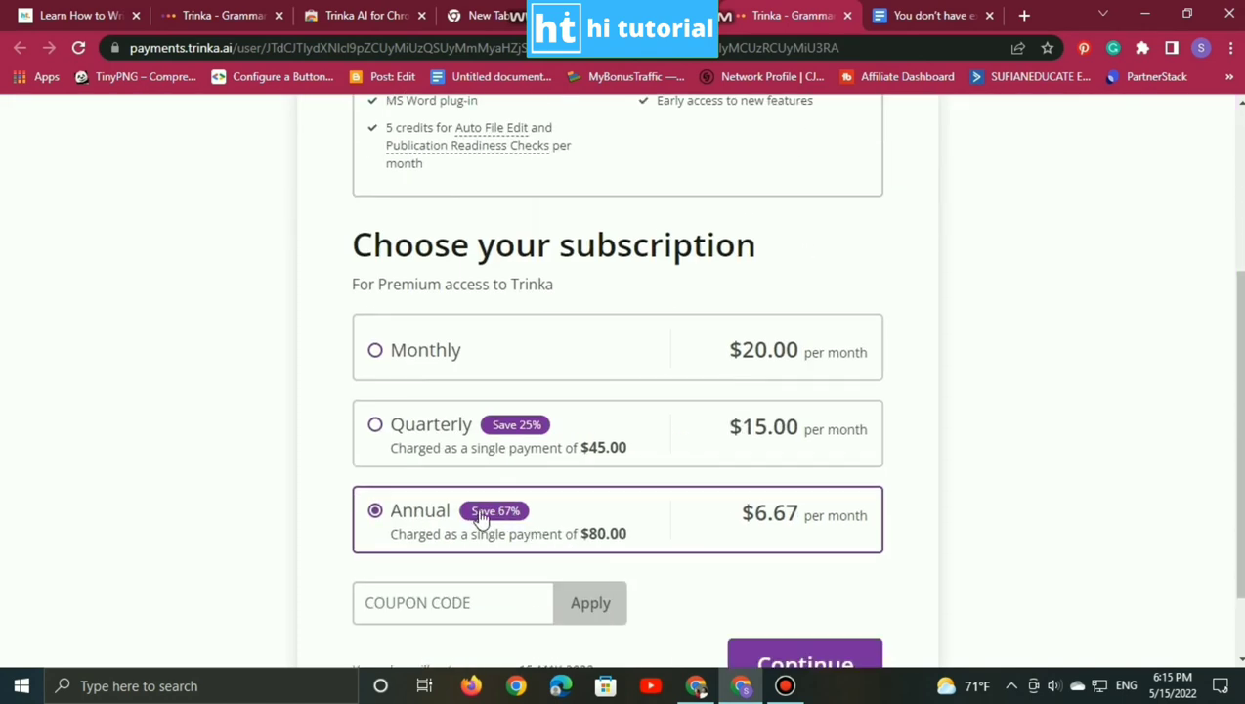
scroll(494, 518, "down", 1)
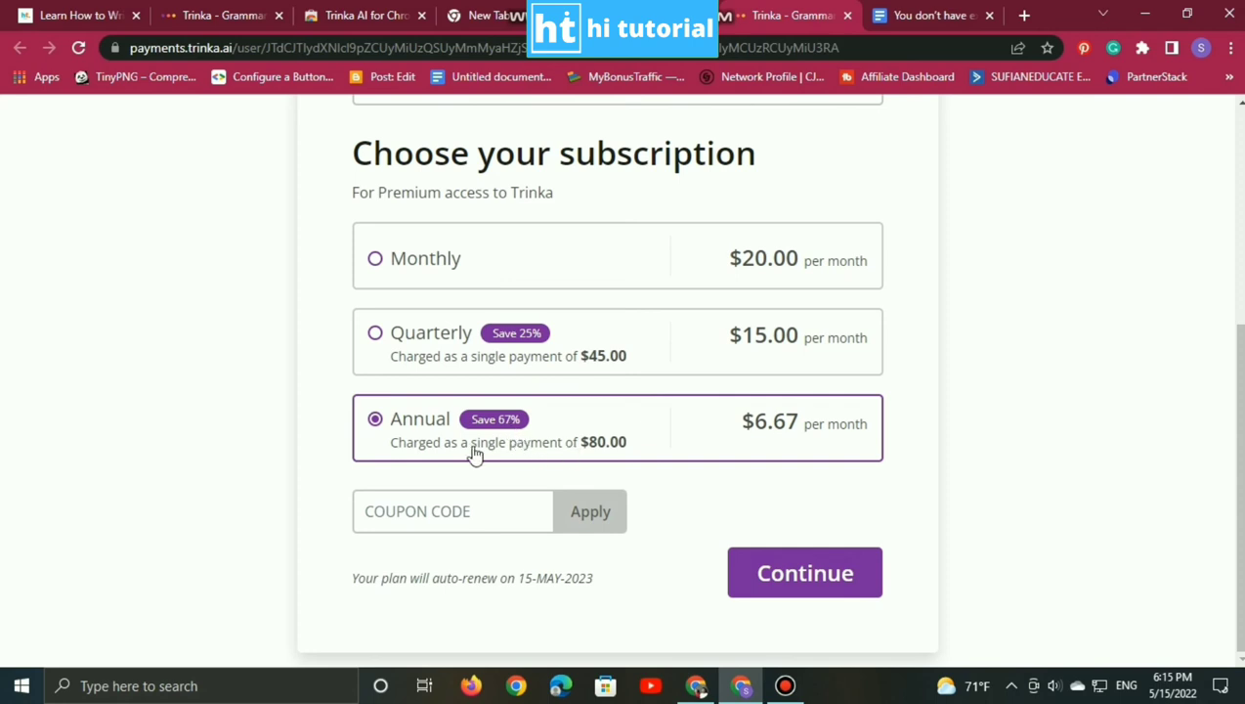
Step: Enter coupon HITUTORIAL and apply it, which is rejected as invalid or expired
left_click(469, 509)
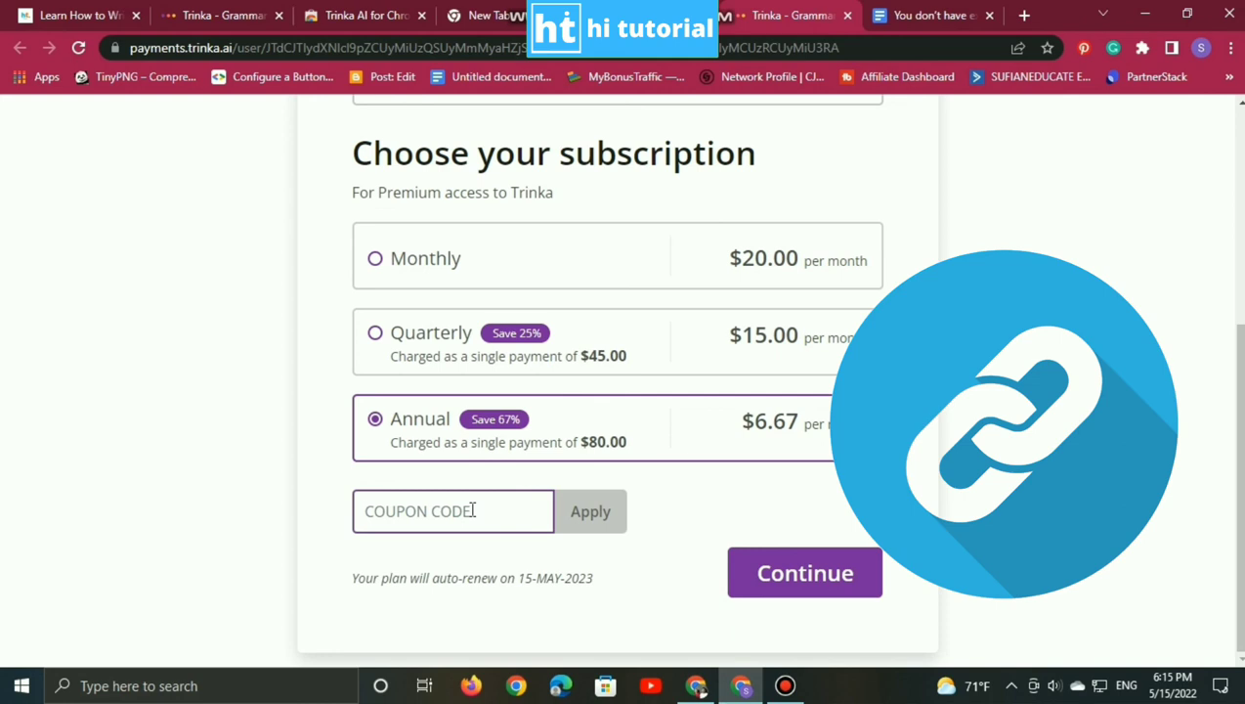
type("TE")
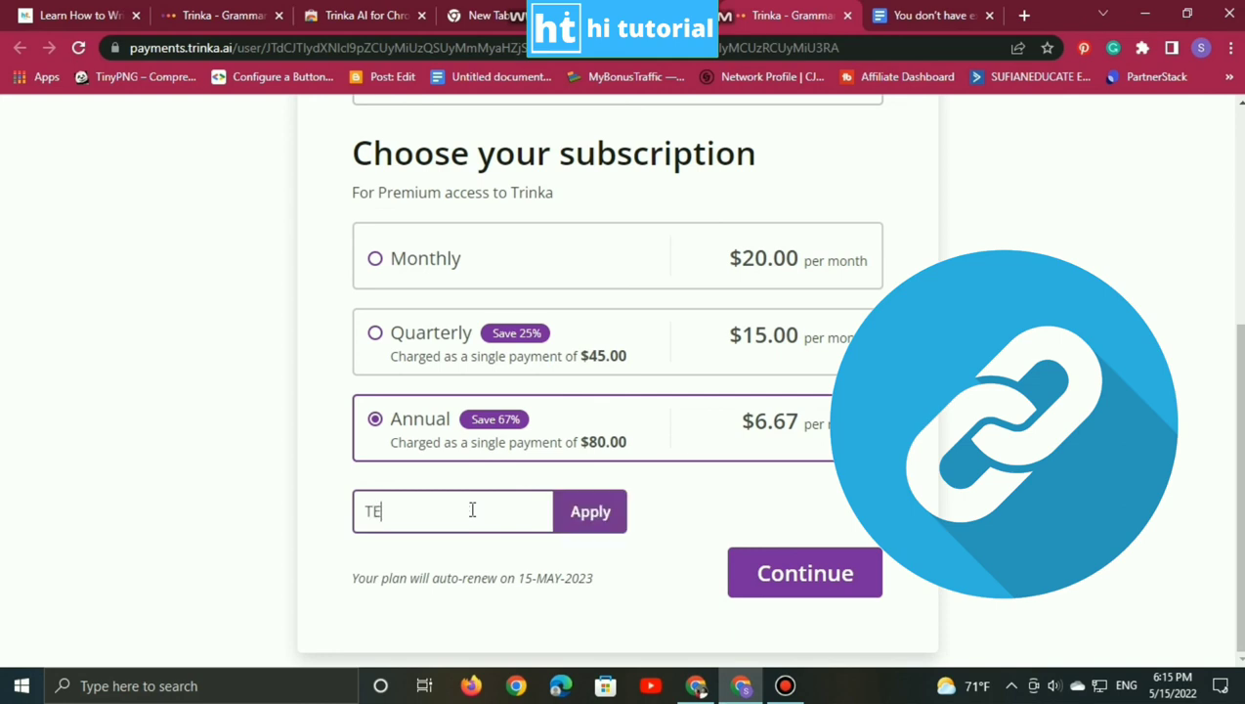
key("BackSpace")
key("BackSpace")
type("HITUTORIAL")
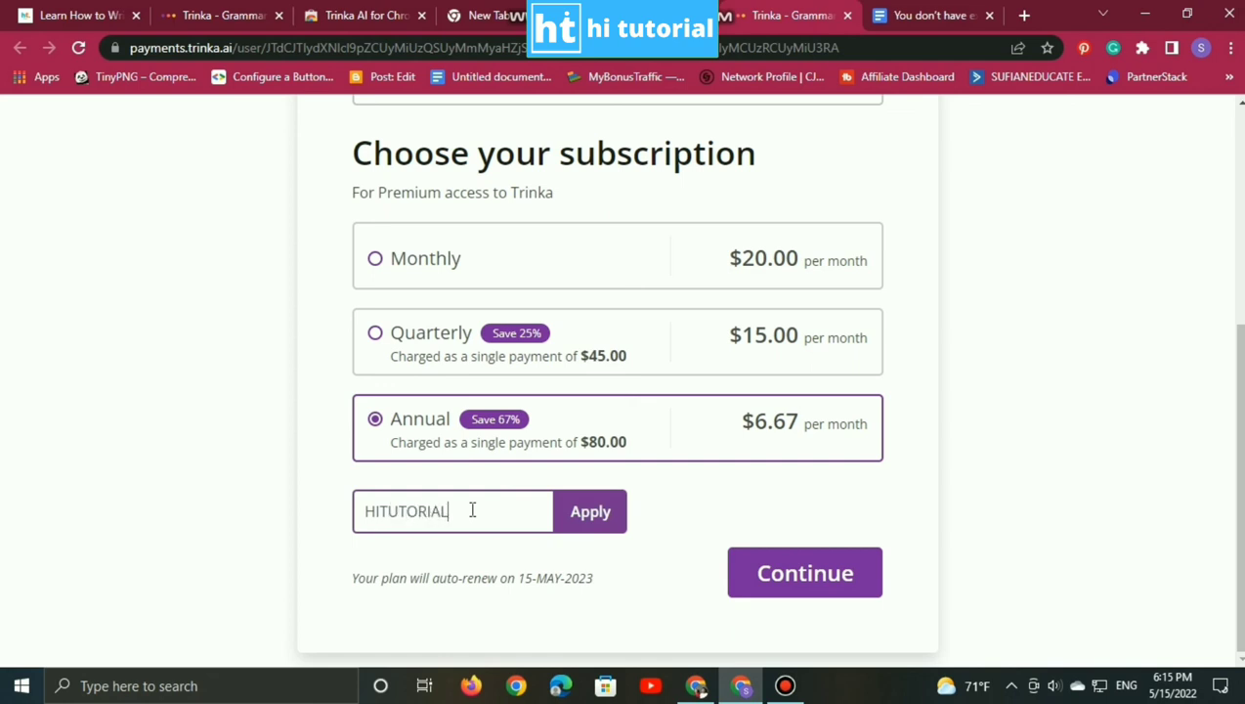
left_click(575, 518)
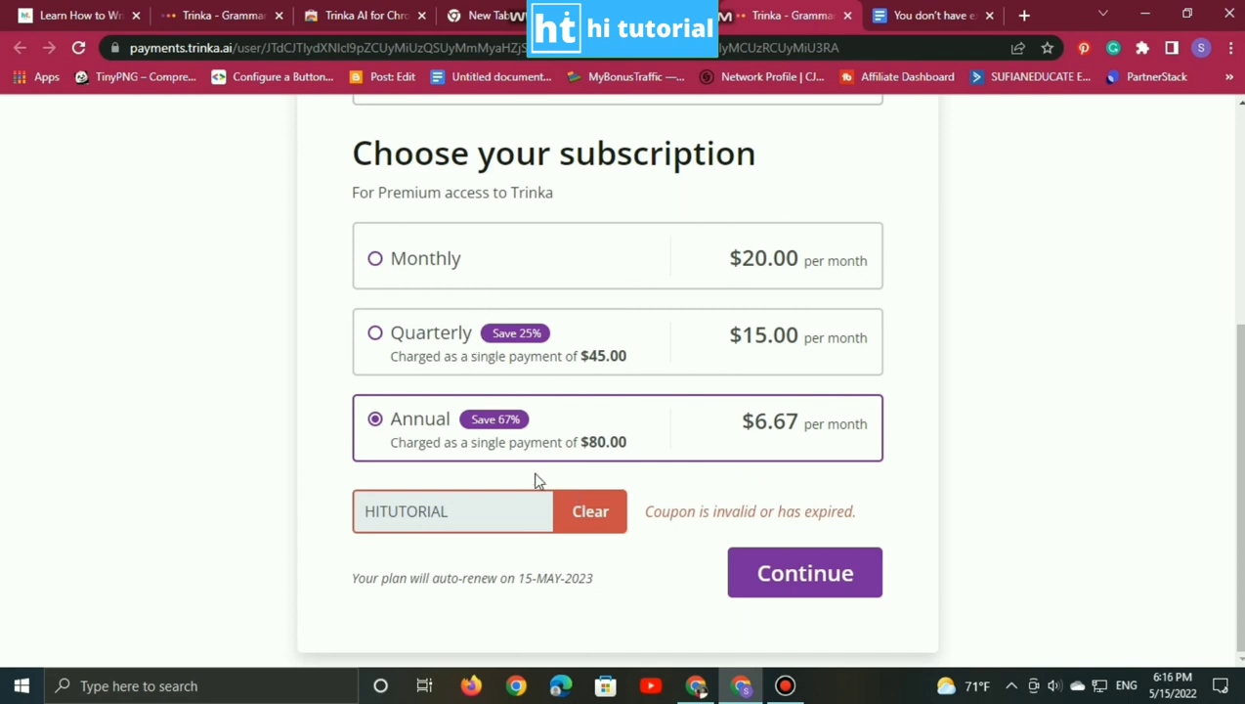
scroll(456, 436, "up", 3)
scroll(554, 436, "down", 1)
scroll(577, 459, "down", 2)
Step: Continue to the card payment form for the $80 Premium Annual order, reduced from $240
left_click(856, 574)
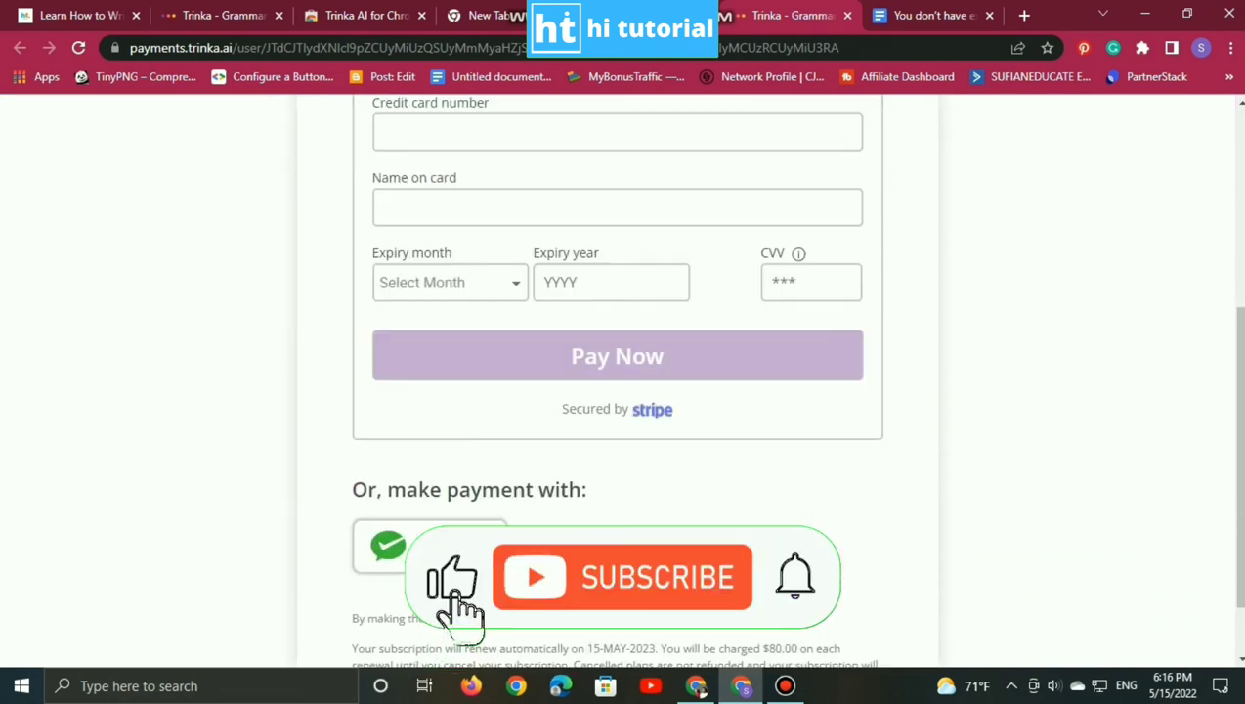
scroll(577, 616, "up", 3)
scroll(802, 430, "up", 1)
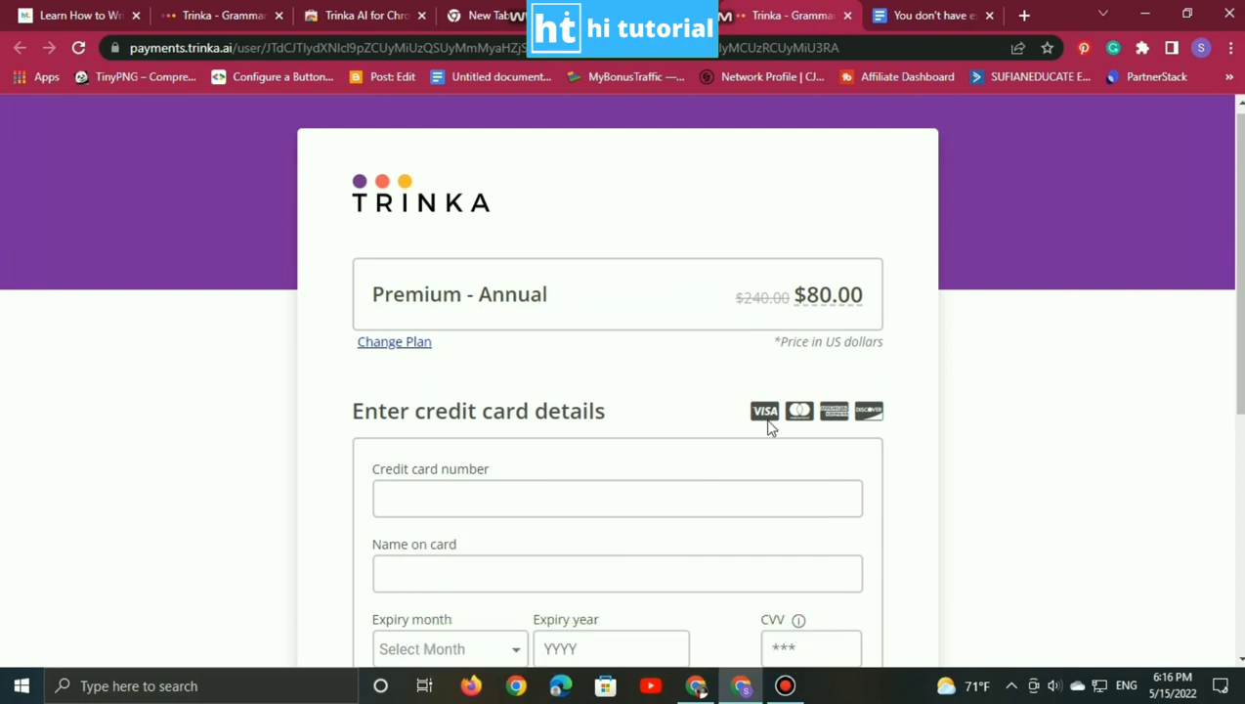